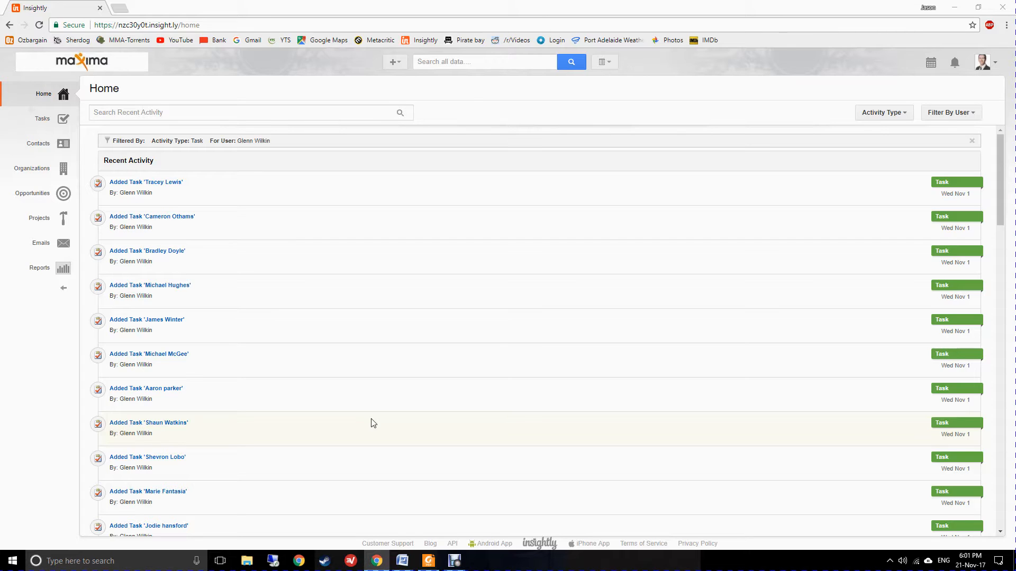
Open the opportunities list and filter it in turn by each of the first three responsible users.
click(32, 199)
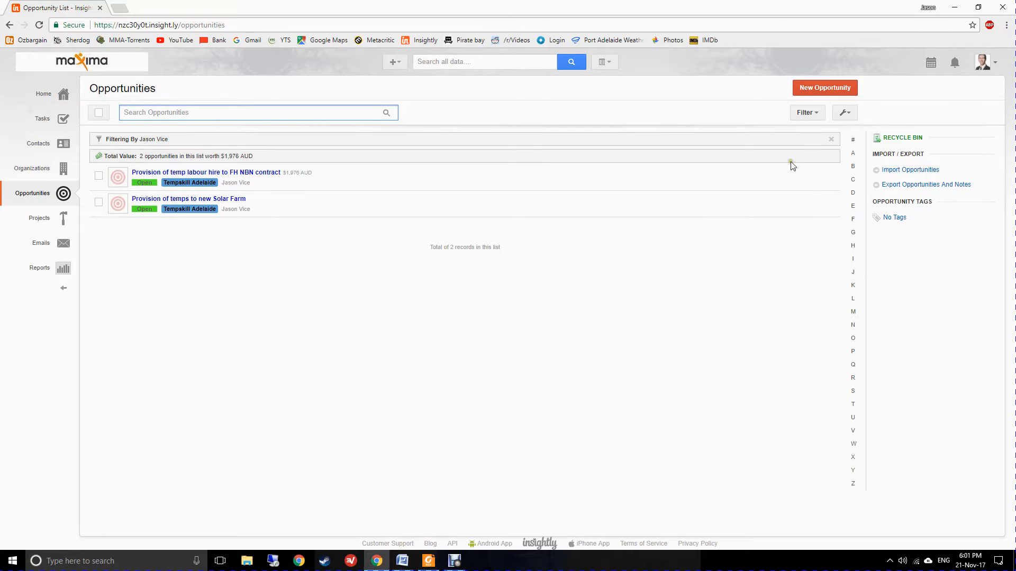
click(817, 113)
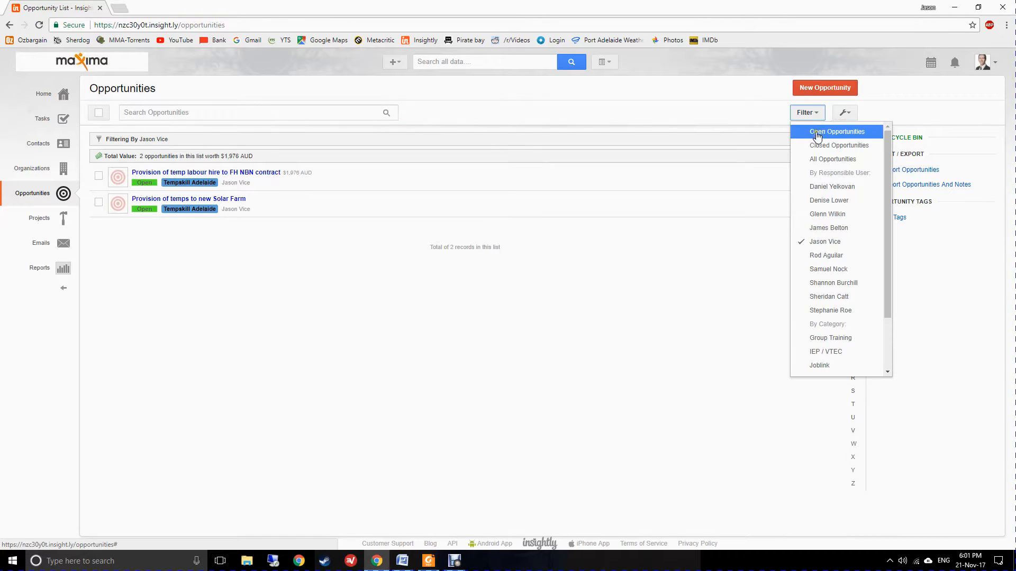
click(832, 190)
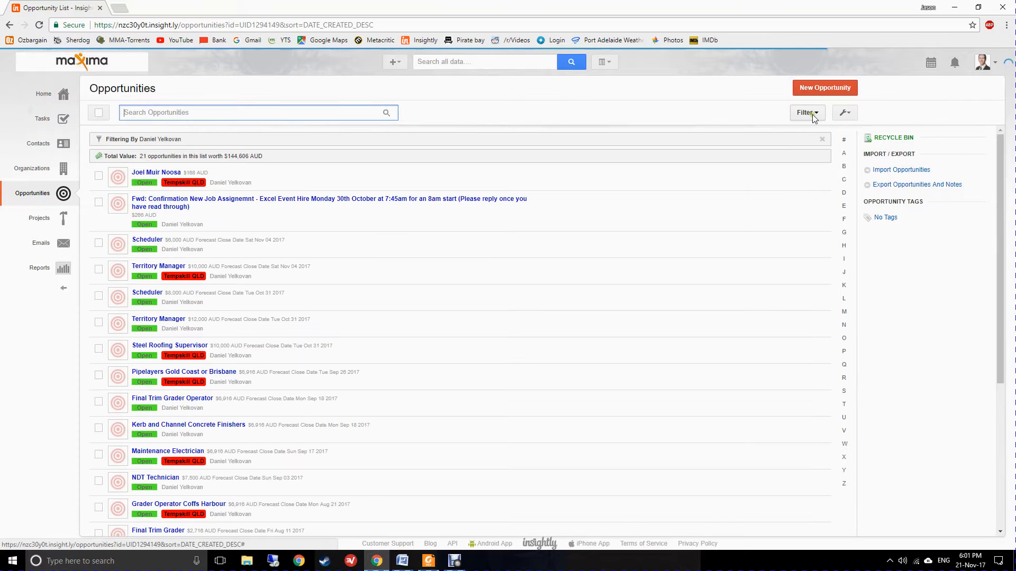
click(813, 113)
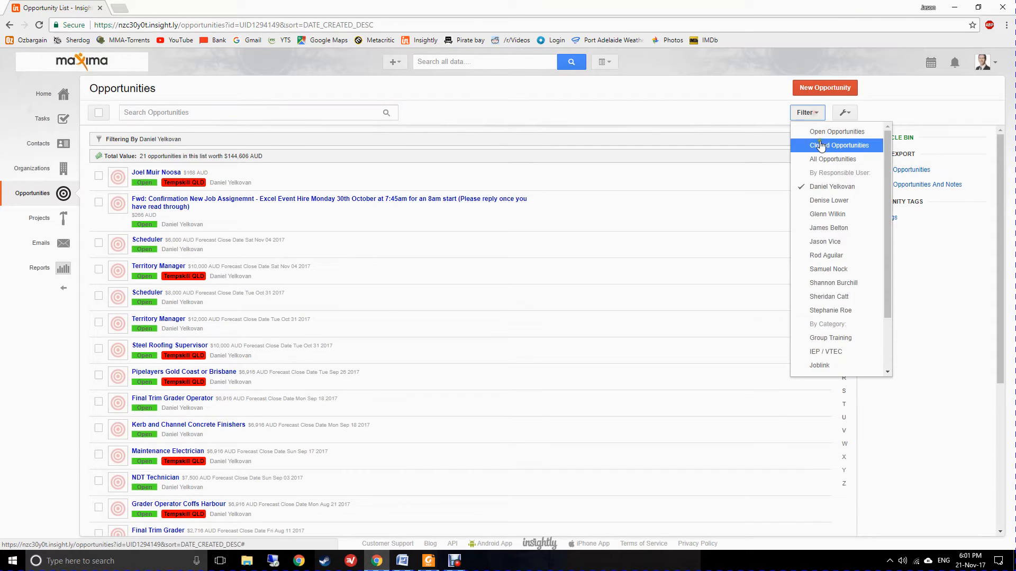
click(823, 200)
click(813, 114)
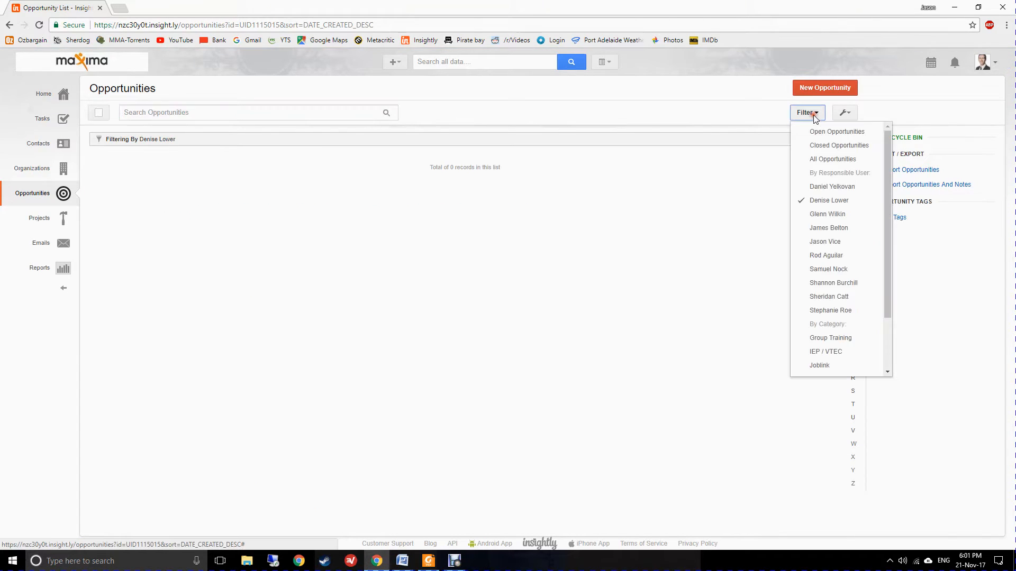
click(830, 210)
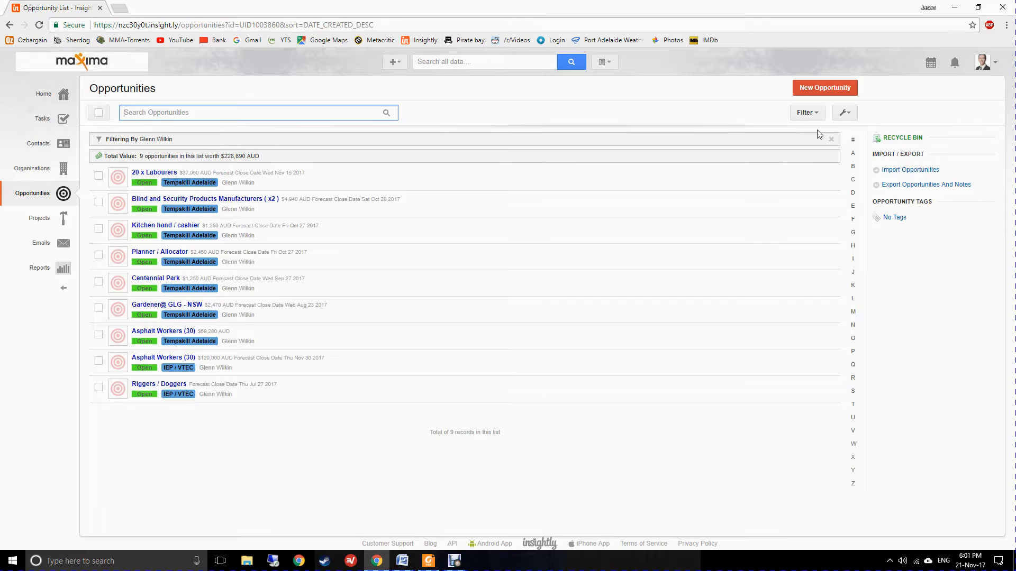
Filter the opportunities by the Tempskill Adelaide category and by the Tempskill QLD category.
click(815, 114)
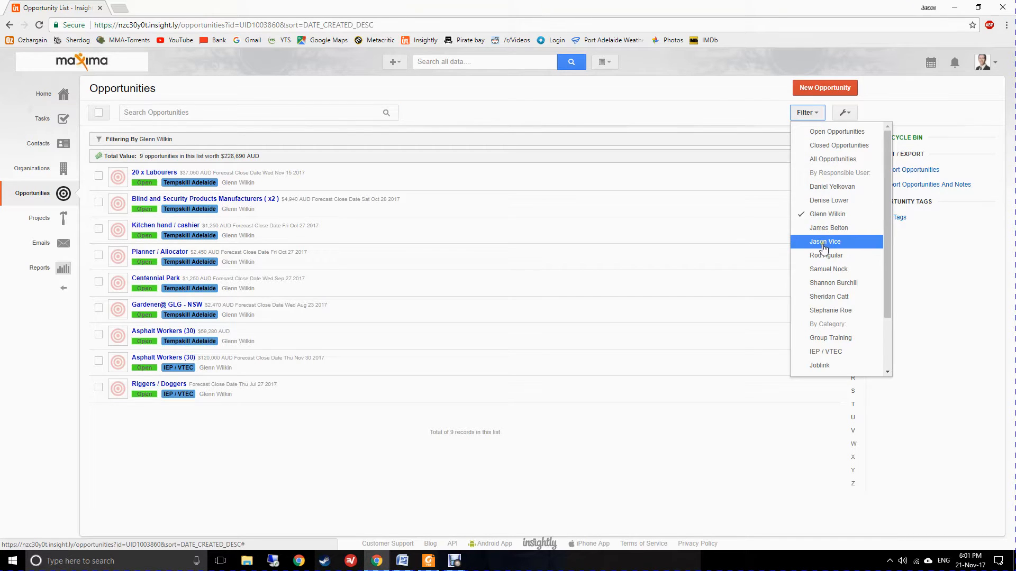
drag(888, 262, 887, 326)
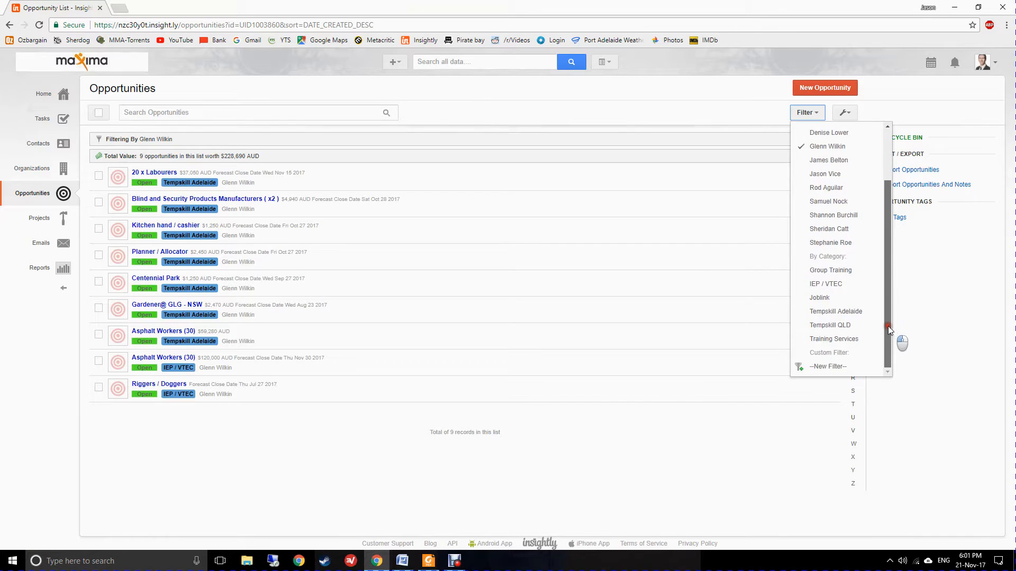
click(850, 314)
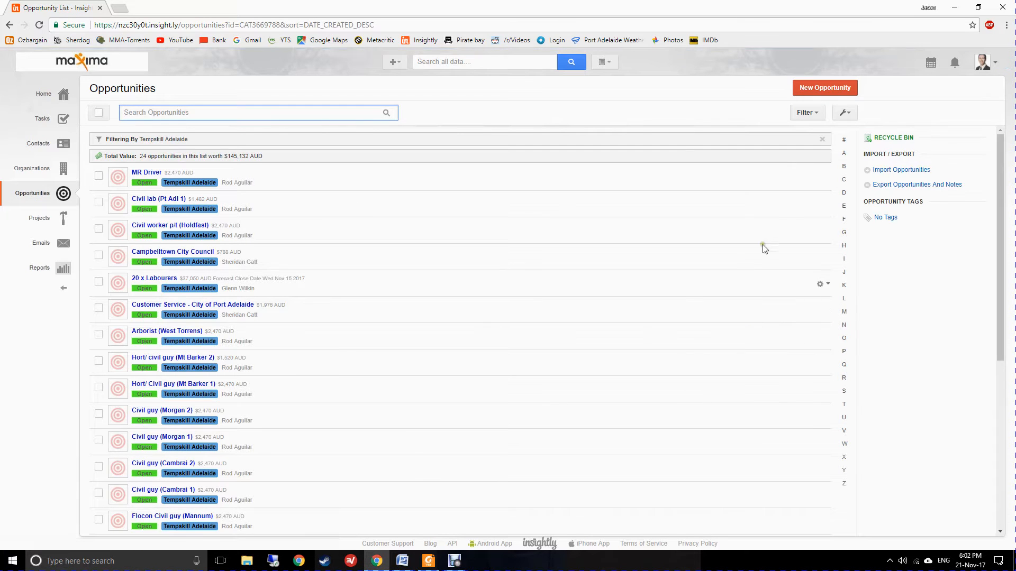
click(806, 113)
scroll(810, 299, down, 3)
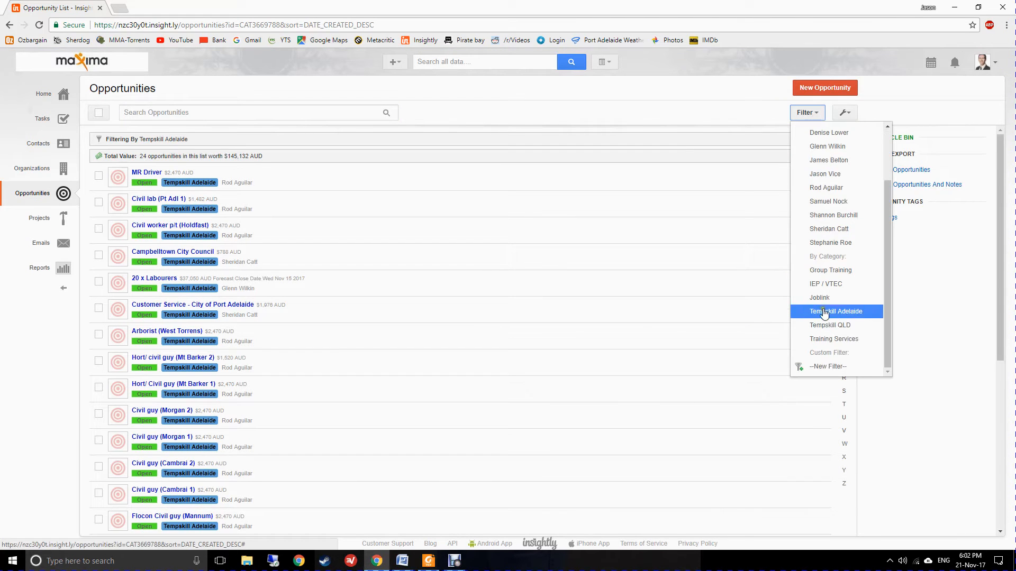
click(832, 332)
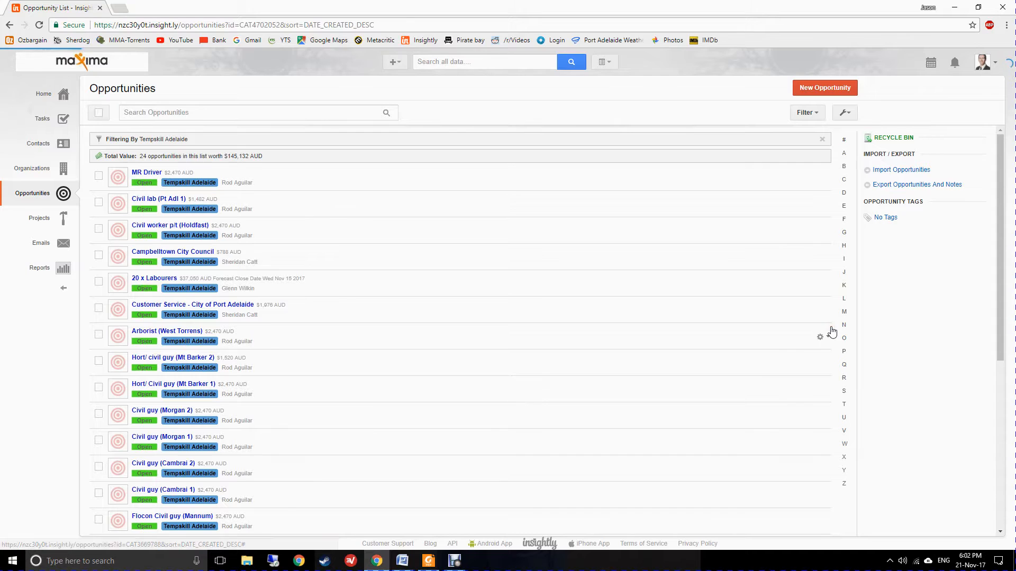
Filter the opportunities list by the signed-in user as the responsible person.
click(816, 113)
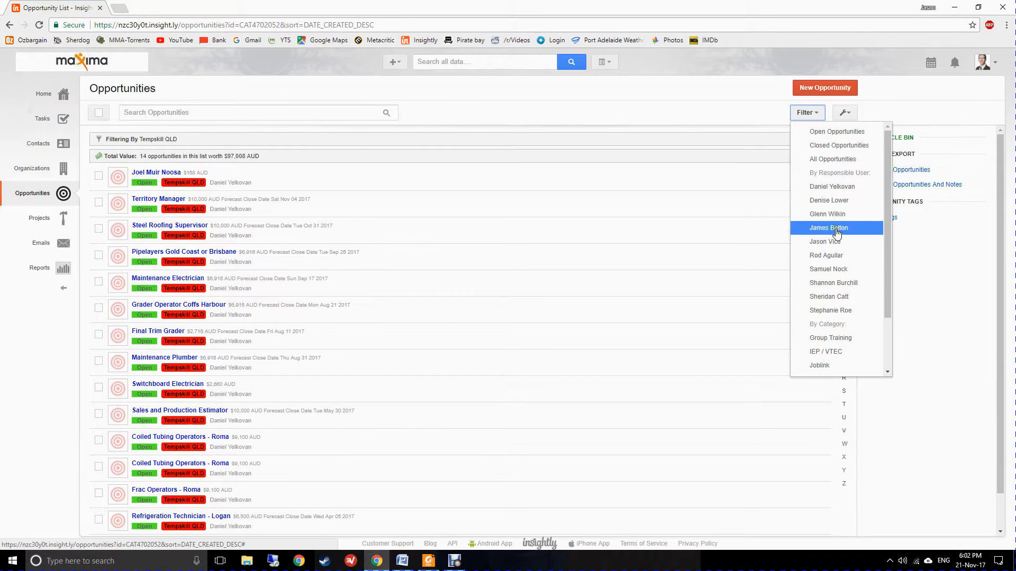
click(835, 247)
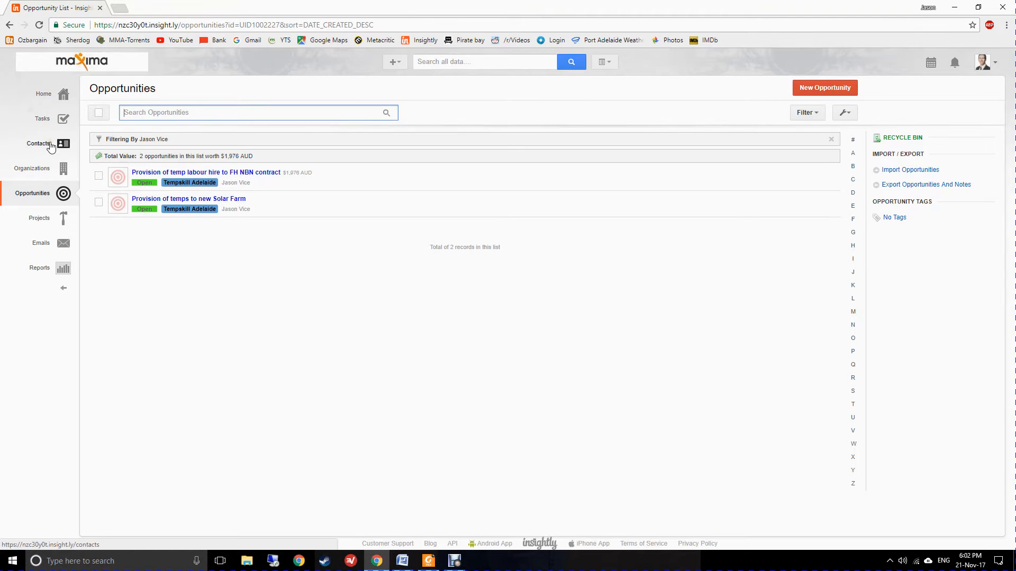
click(35, 165)
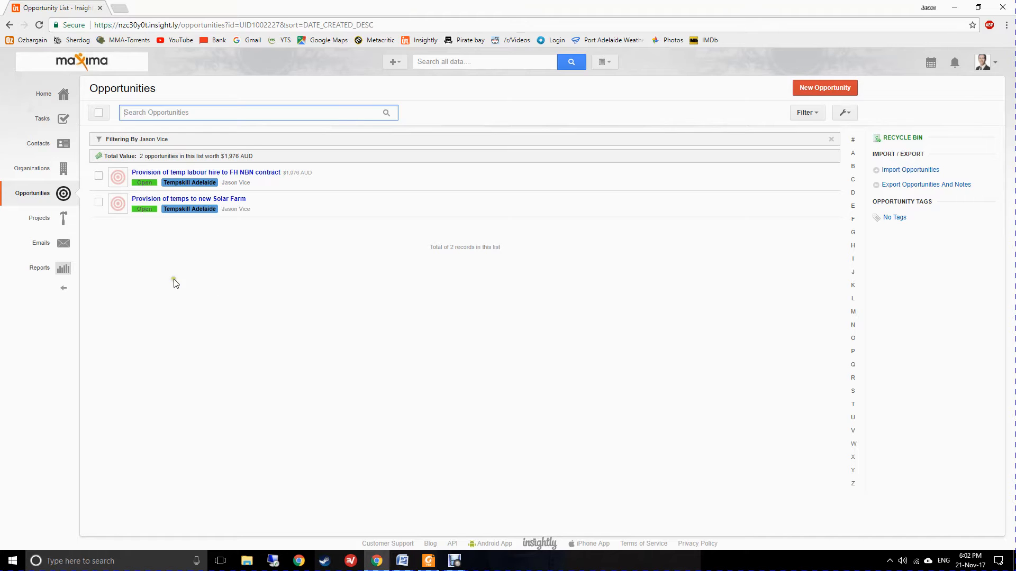
Create a new opportunity named "Brushcutter operator" and assign it to the Tempskill Adelaide category.
click(824, 88)
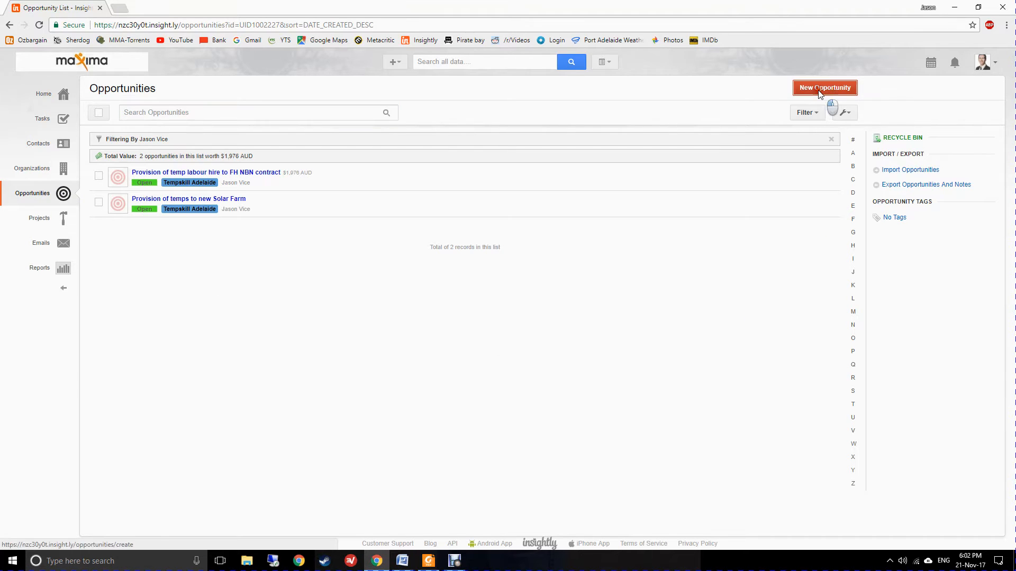
click(346, 161)
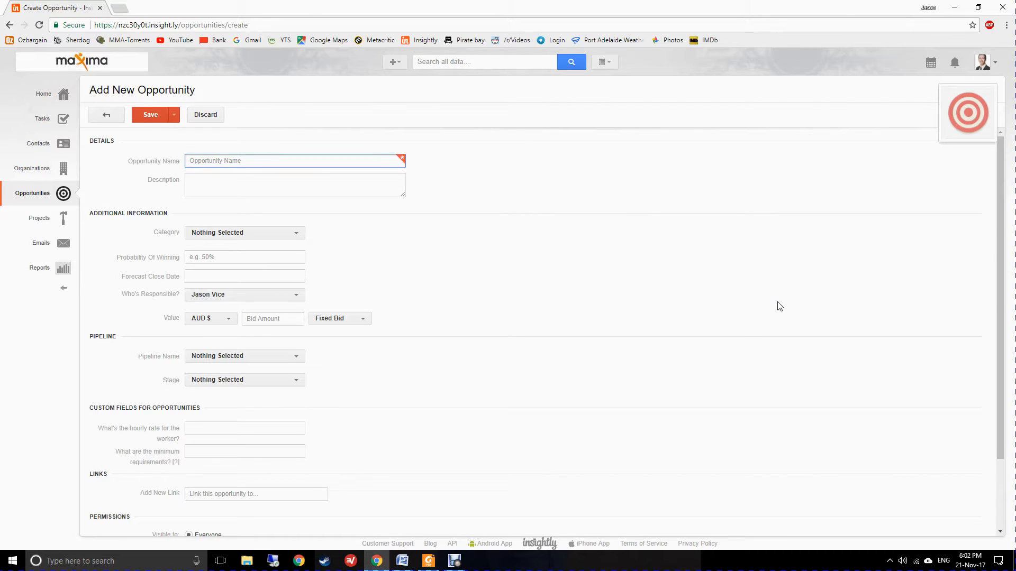
text(Brushcutter operator)
click(252, 185)
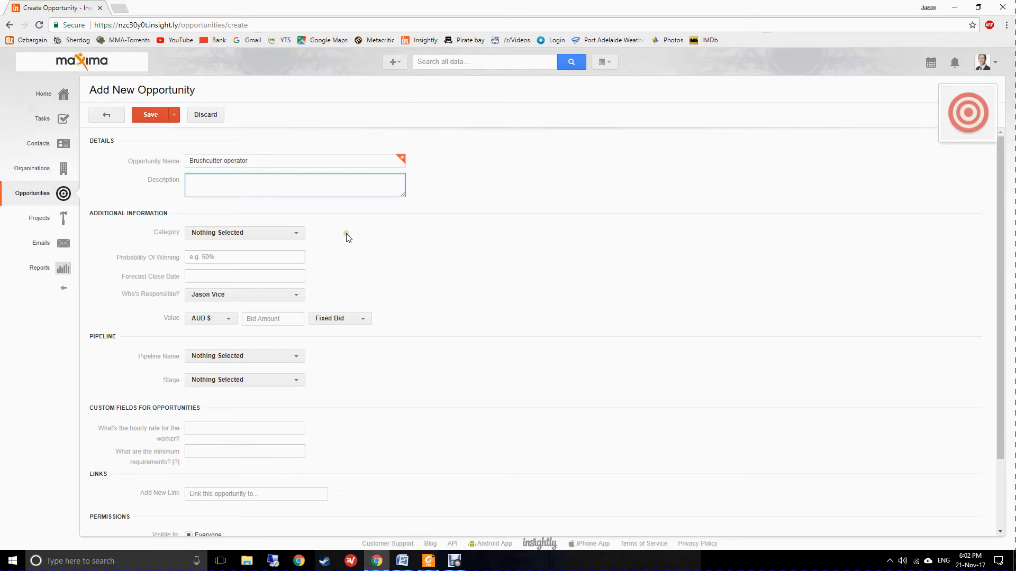
click(228, 235)
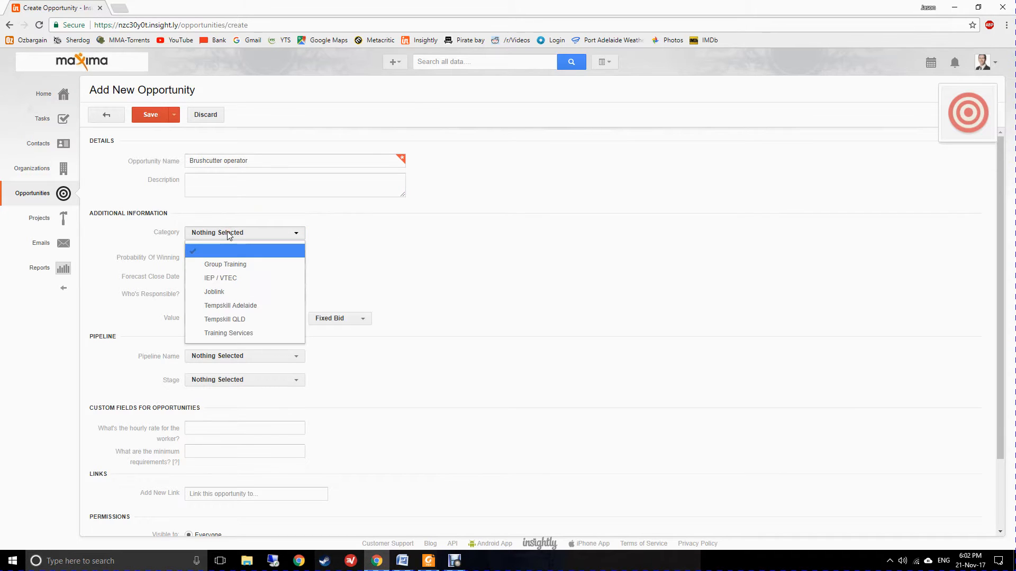
click(241, 307)
Set the opportunity's probability of winning to 75 and its forecast close date to 27-Nov-2017.
scroll(443, 233, down, 2)
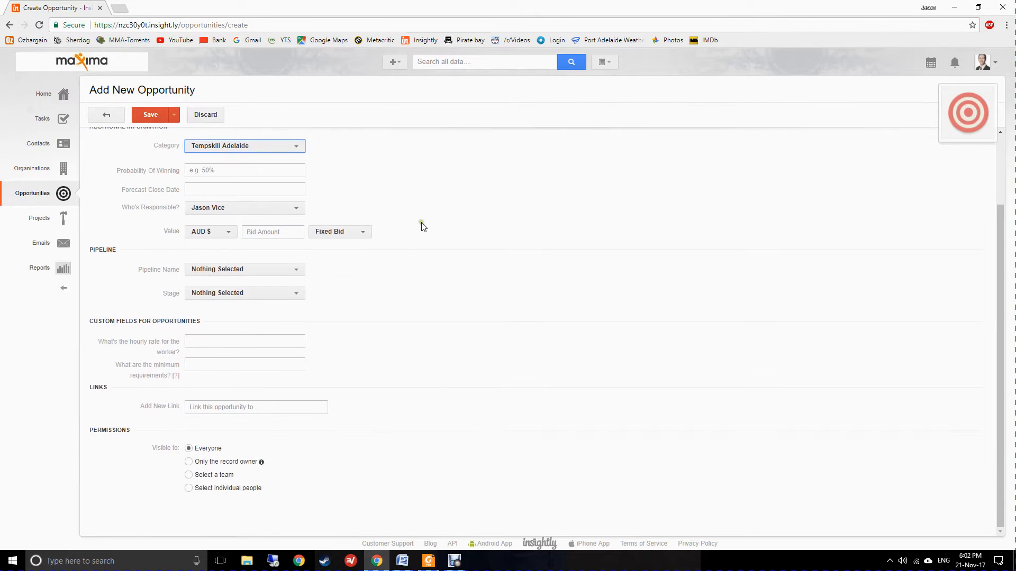
scroll(423, 227, up, 1)
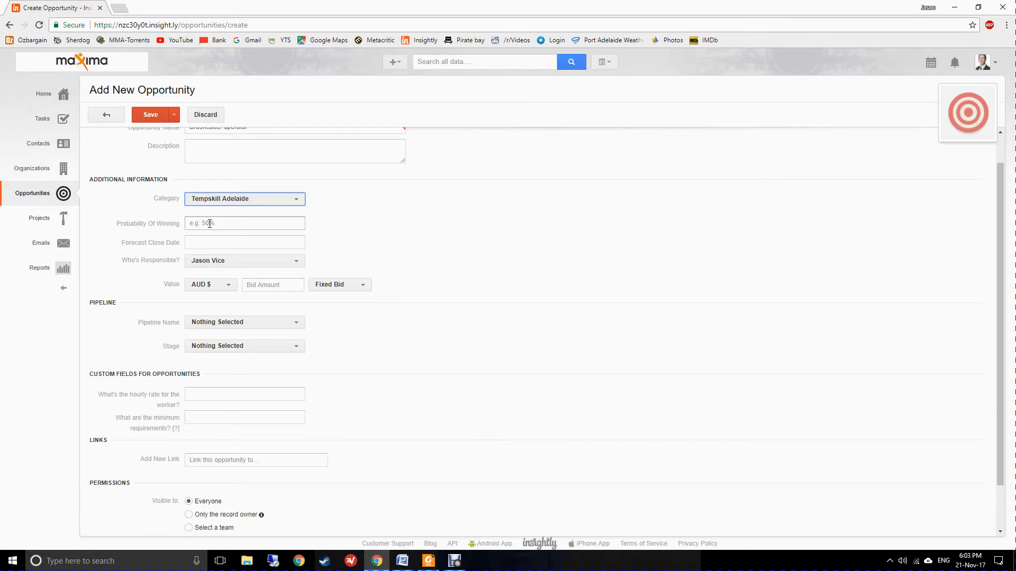
click(209, 224)
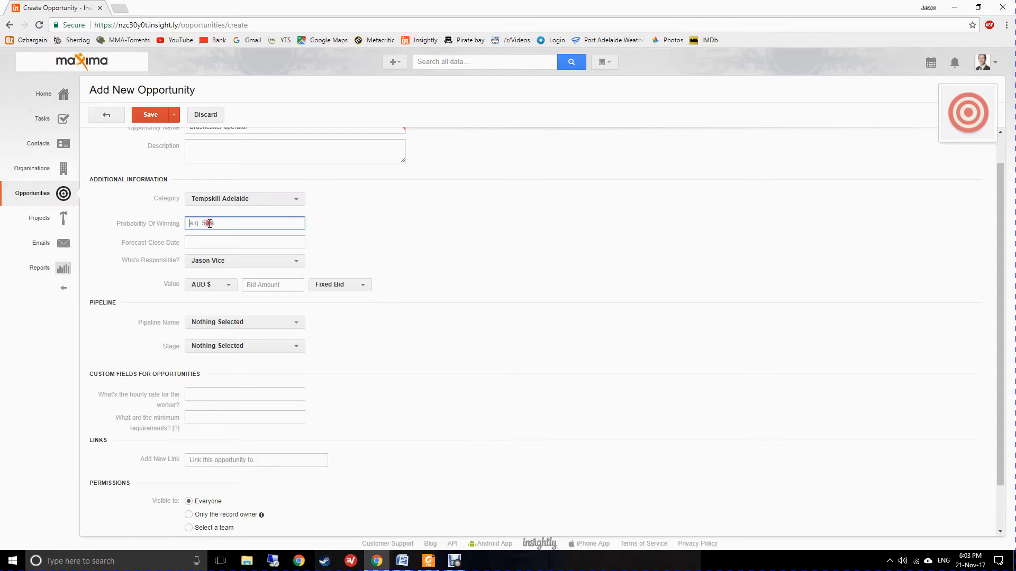
text(75)
click(437, 245)
click(203, 242)
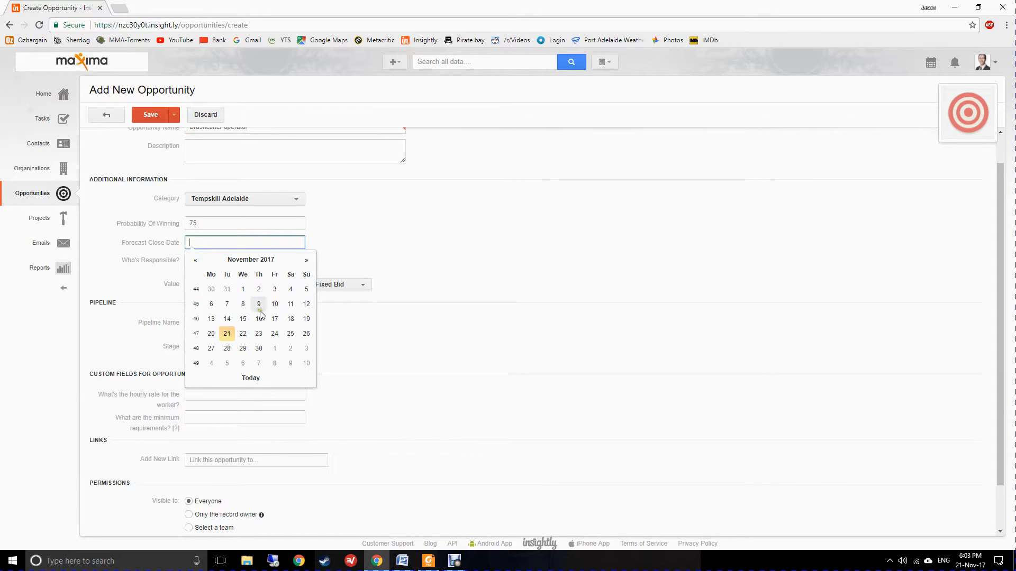
click(211, 348)
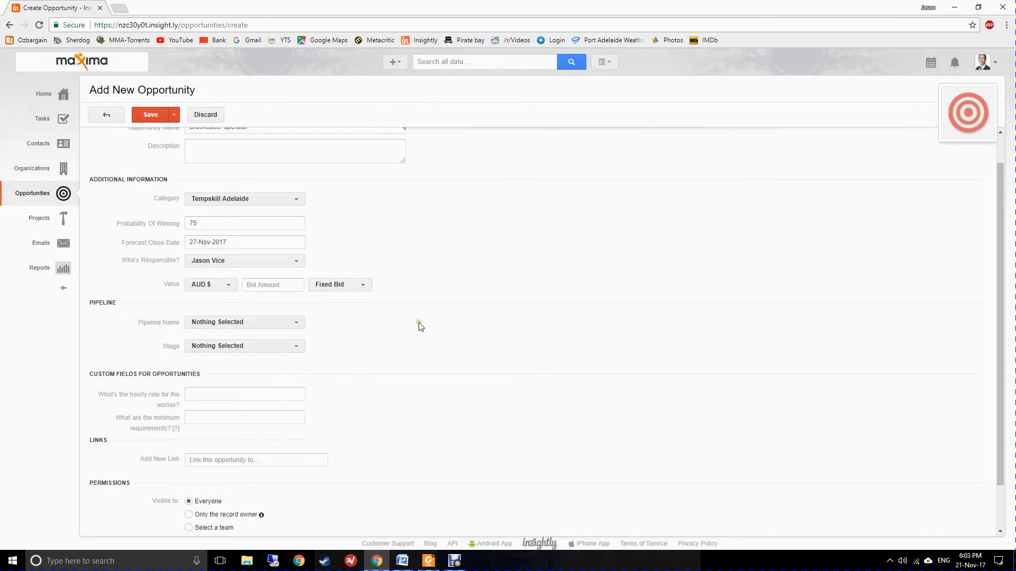
Enter a bid amount of 4000 AUD for the opportunity.
scroll(421, 327, down, 1)
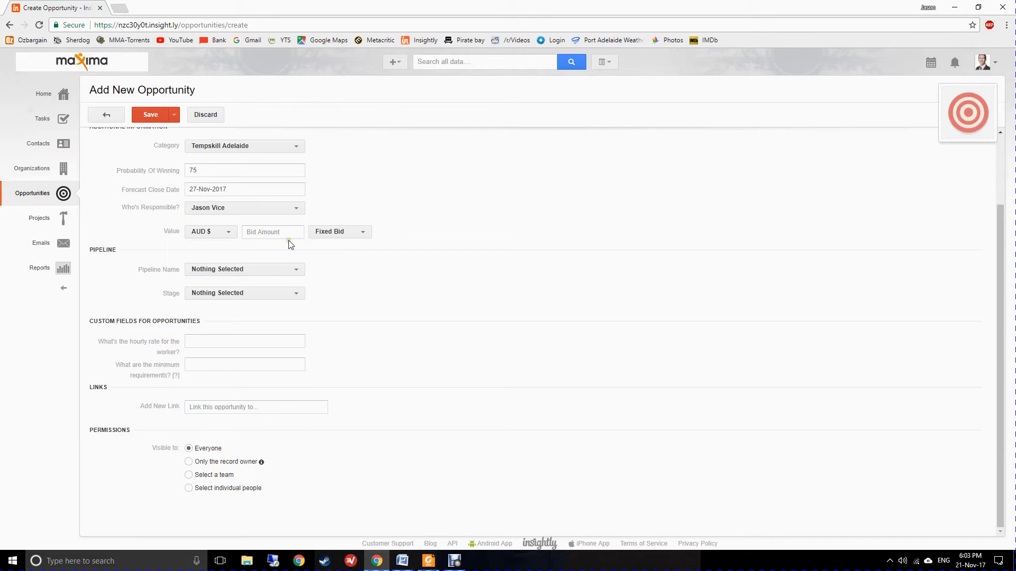
click(277, 232)
text(4000)
Set the opportunity's value to 6 AUD per hour for 38 hours and save the record.
click(362, 233)
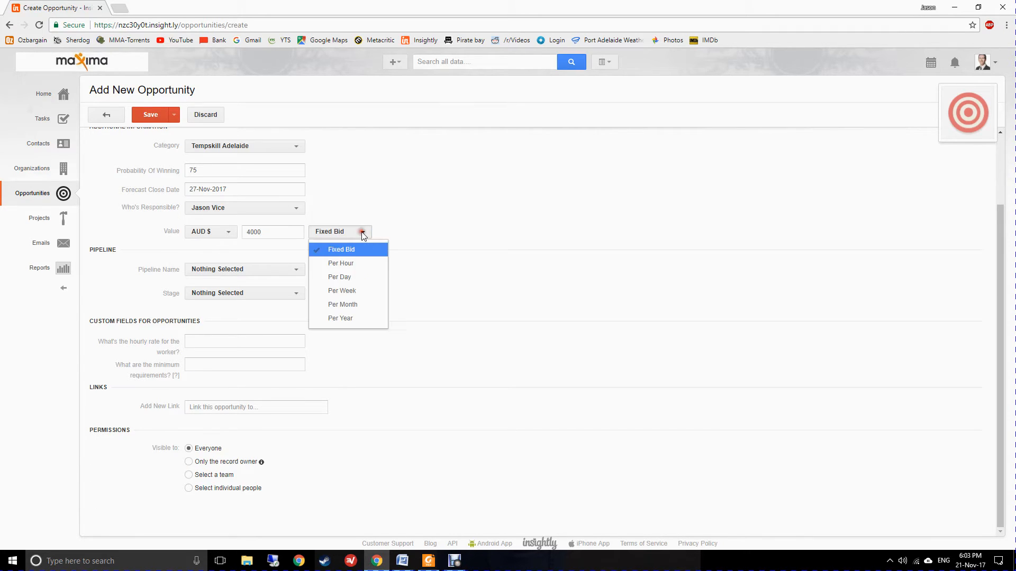
click(356, 264)
click(228, 233)
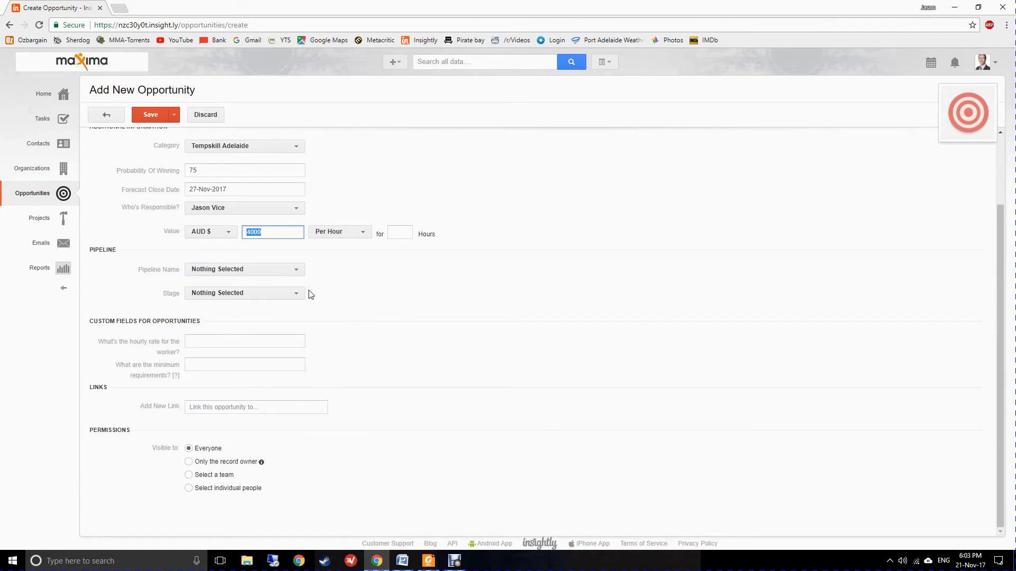
text(6)
click(371, 272)
click(399, 233)
click(600, 206)
key(Return)
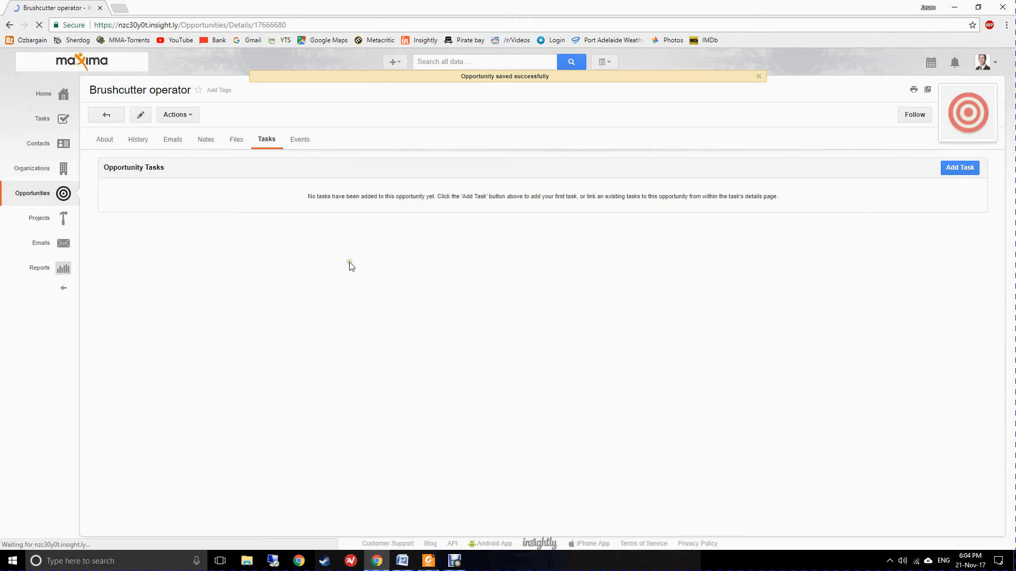
Edit the saved opportunity, entering a worker hourly rate of $23.50 and the minimum requirements "will take a good labourer, prefer truck".
click(109, 140)
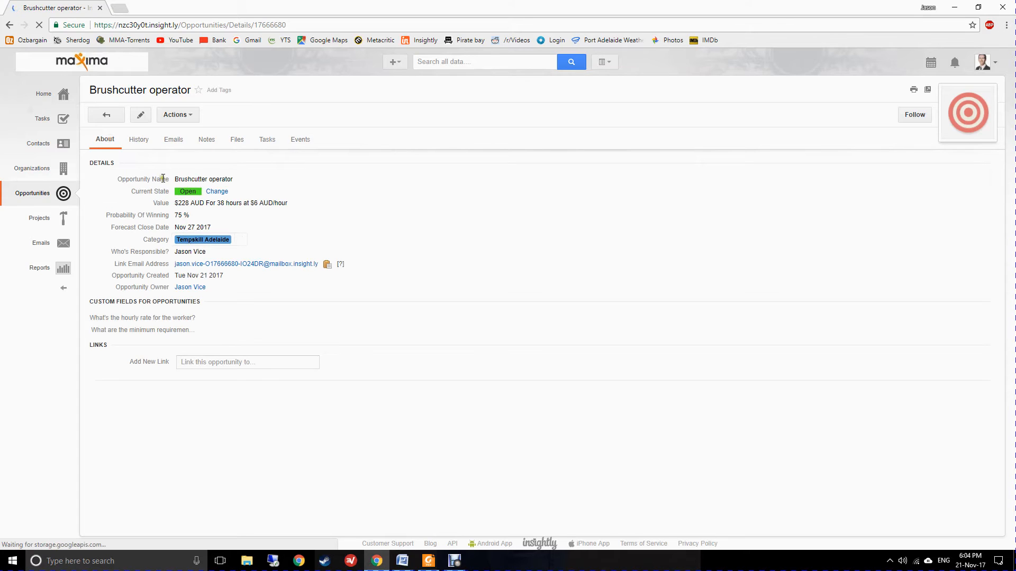
click(147, 114)
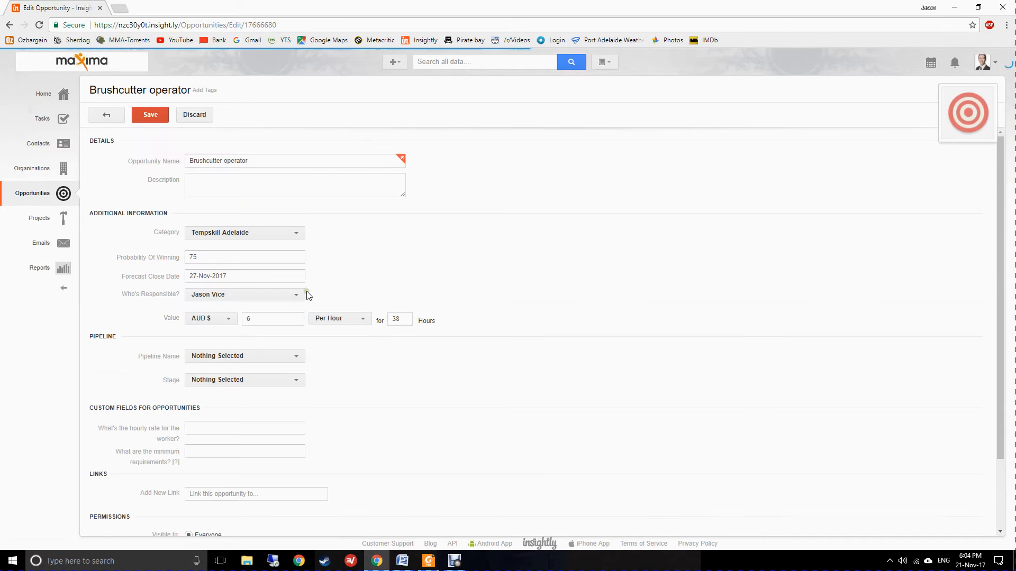
scroll(368, 273, down, 2)
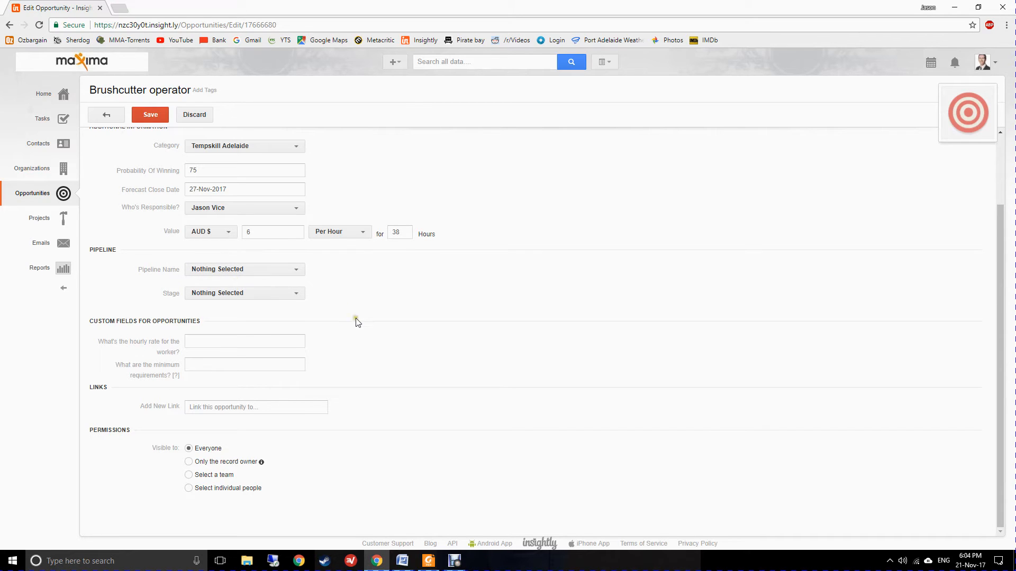
click(206, 343)
click(209, 341)
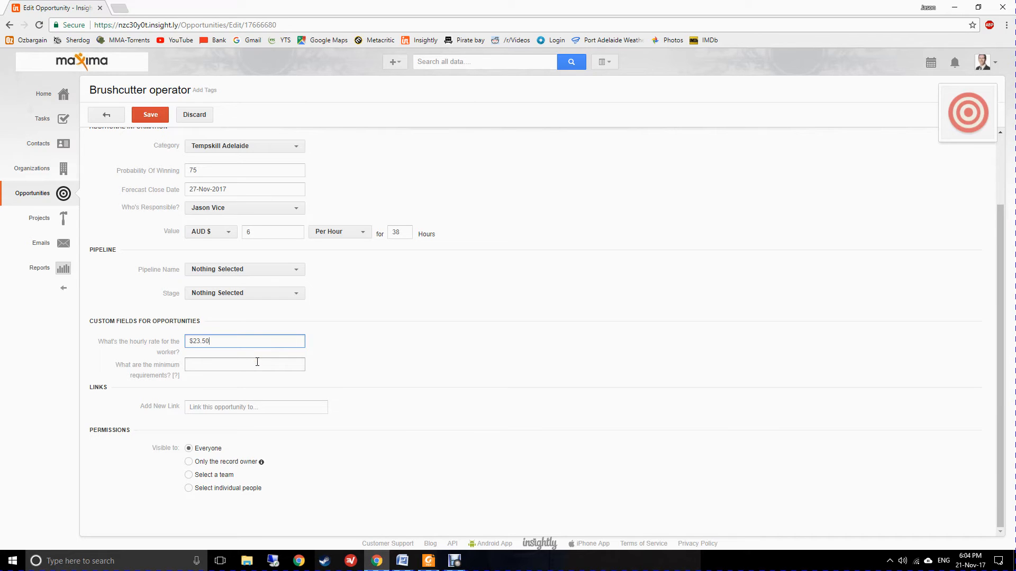
scroll(437, 328, up, 2)
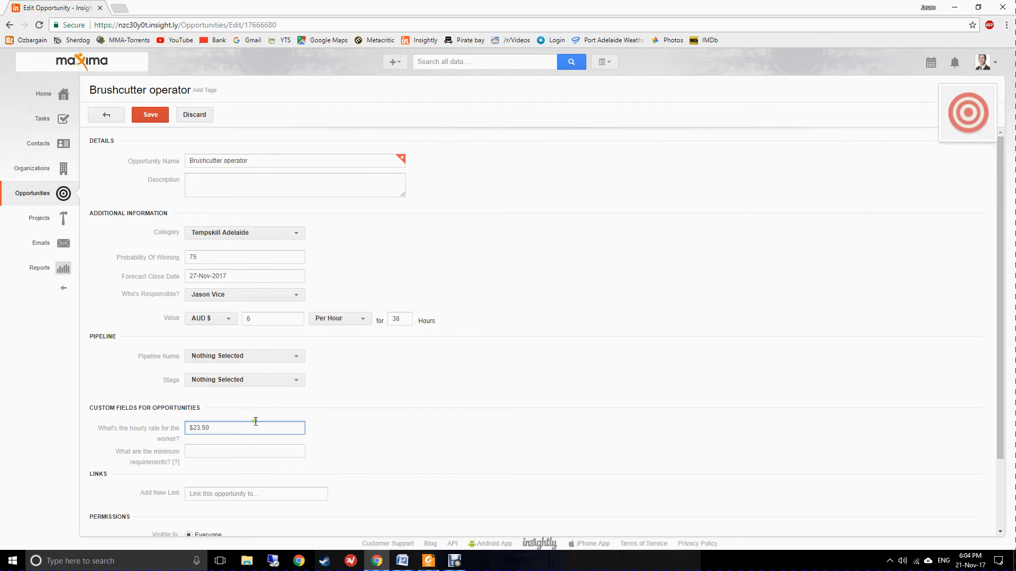
click(247, 454)
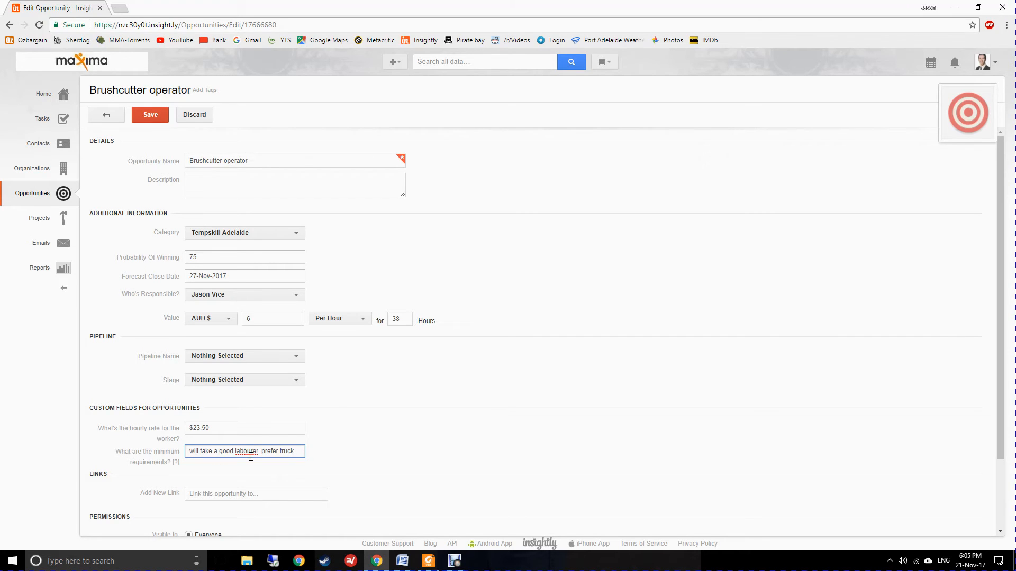
Link the Brushcutter operator opportunity to the organization Greenlife Group (SA).
scroll(384, 440, down, 2)
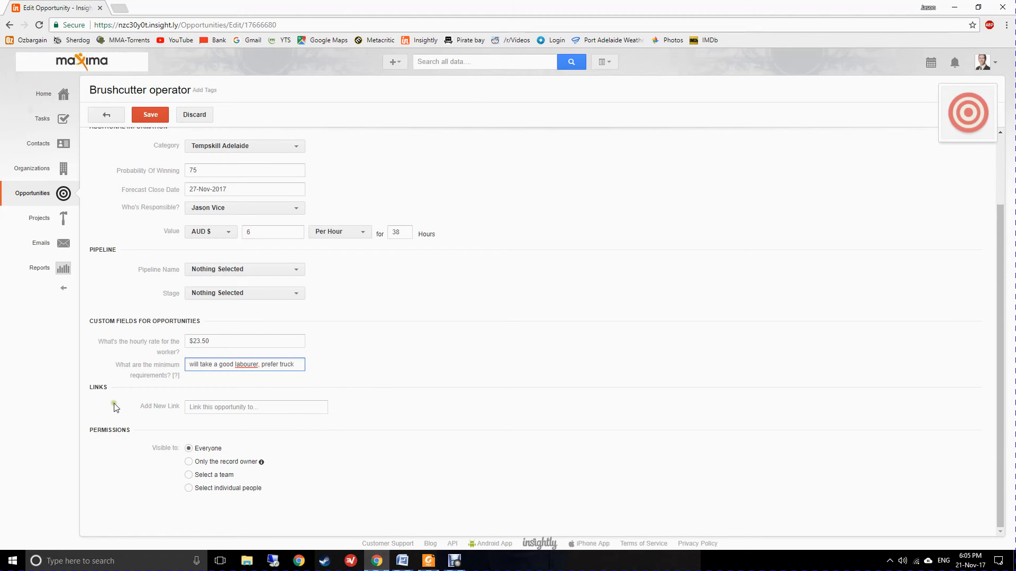
click(221, 408)
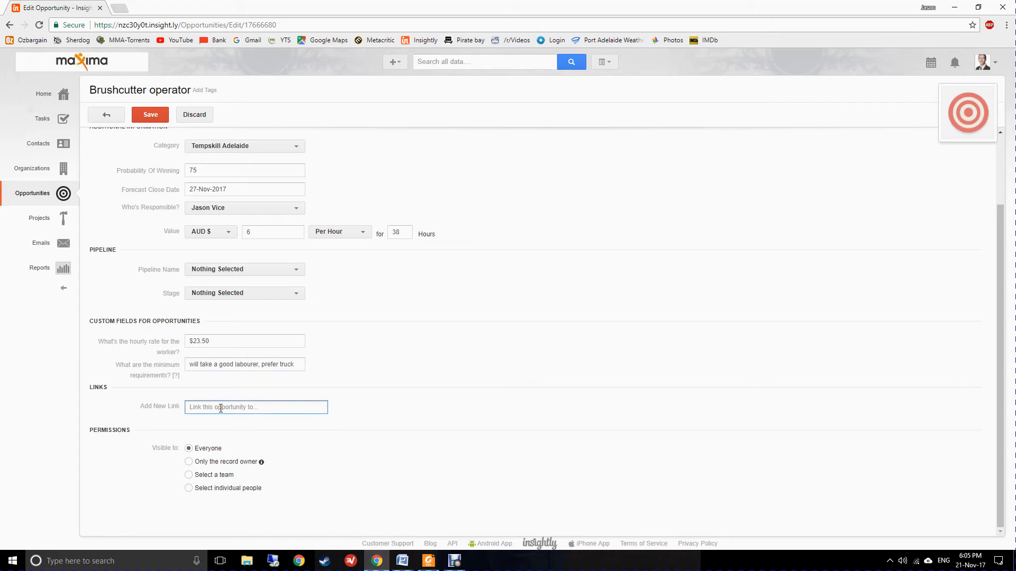
text(green)
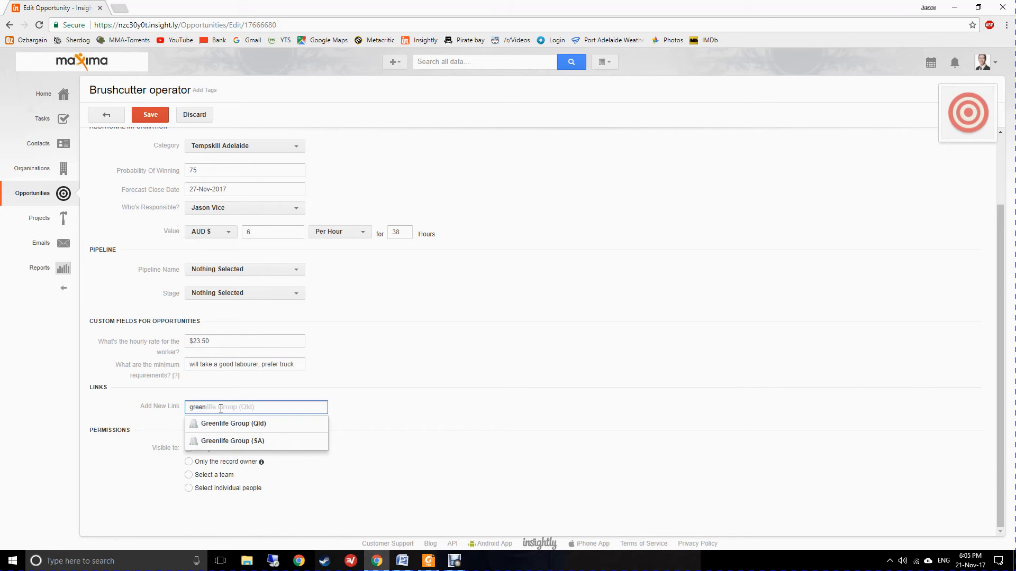
click(225, 441)
click(206, 447)
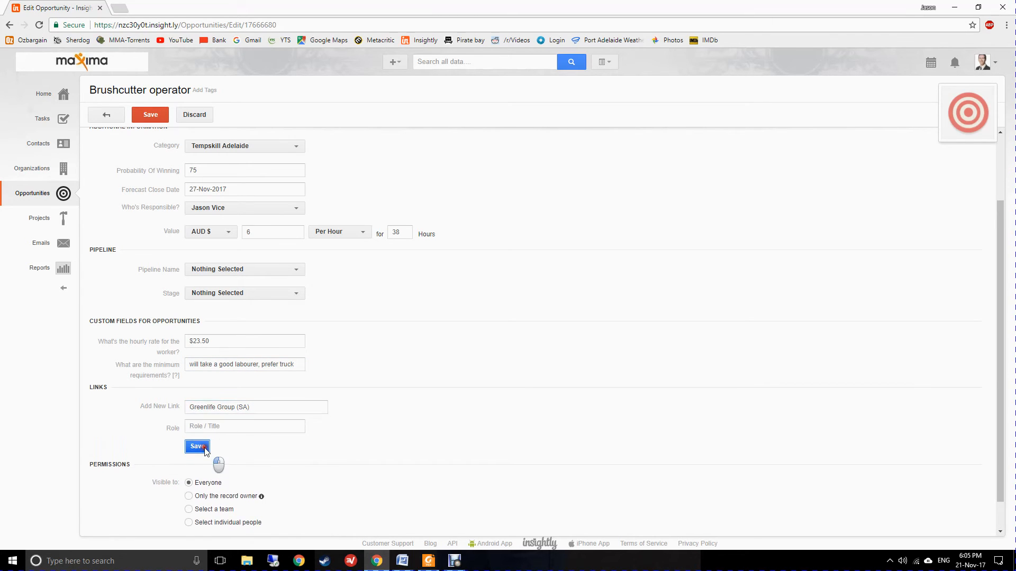
Link the client's contact person to the opportunity, leaving the role blank, and save the record.
click(241, 408)
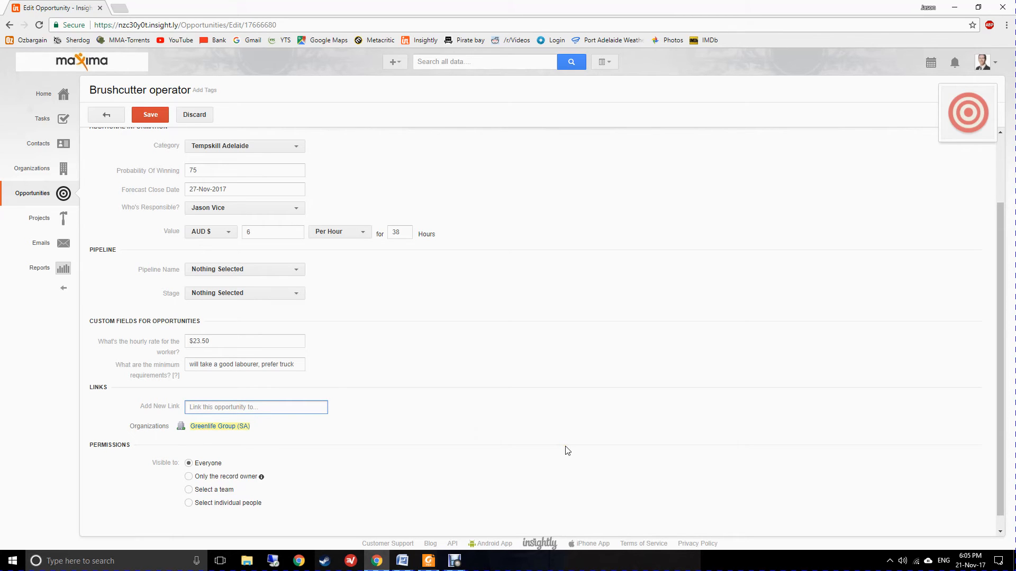
text(rob)
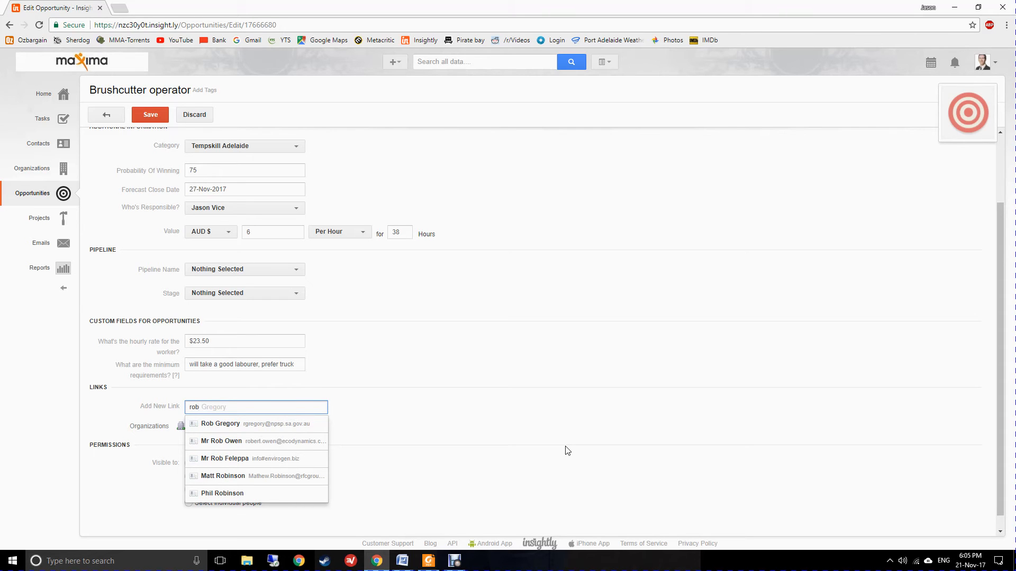
key(BackSpace)
key(BackSpace)
key(BackSpace)
text(pau)
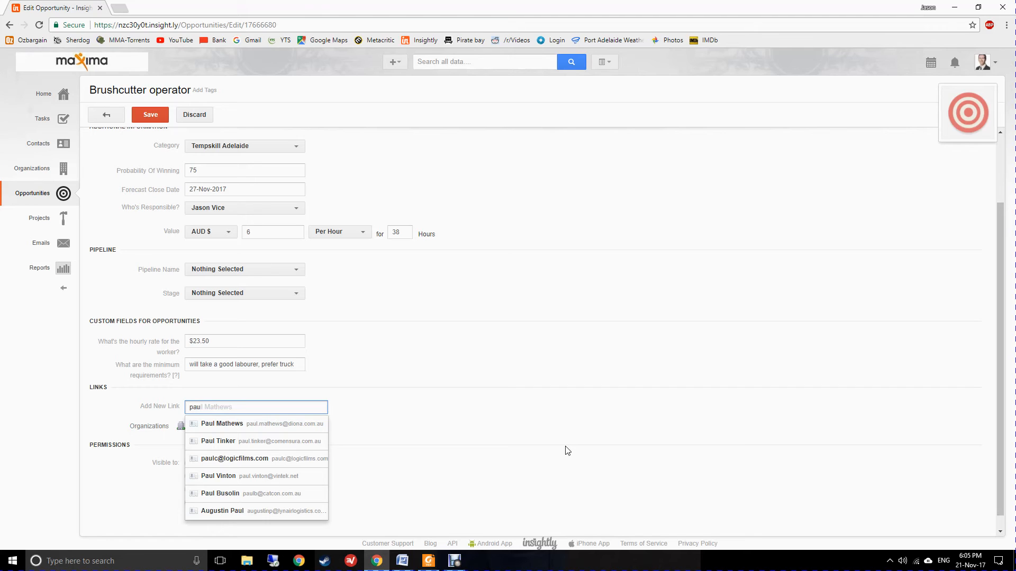
click(247, 432)
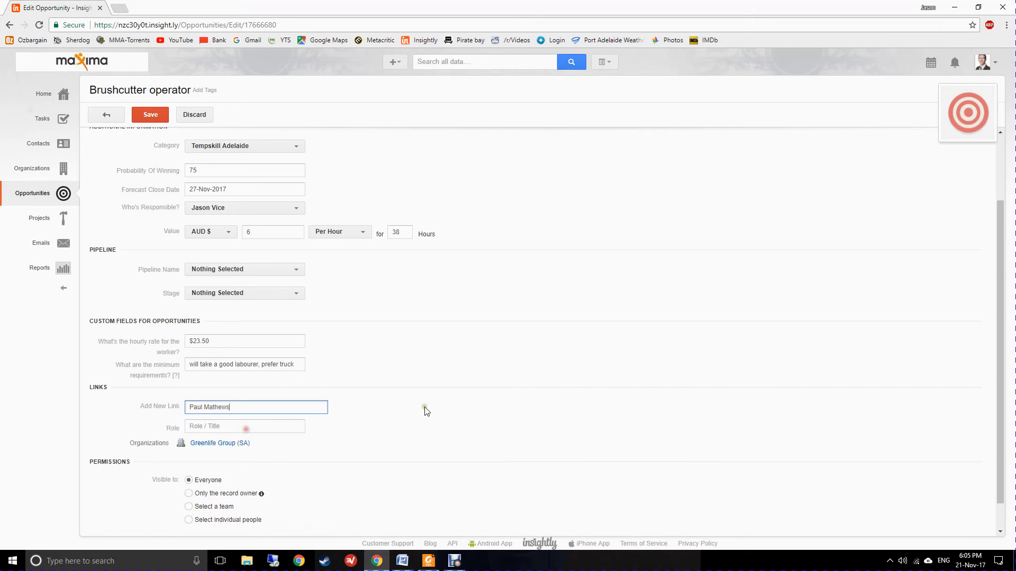
click(197, 446)
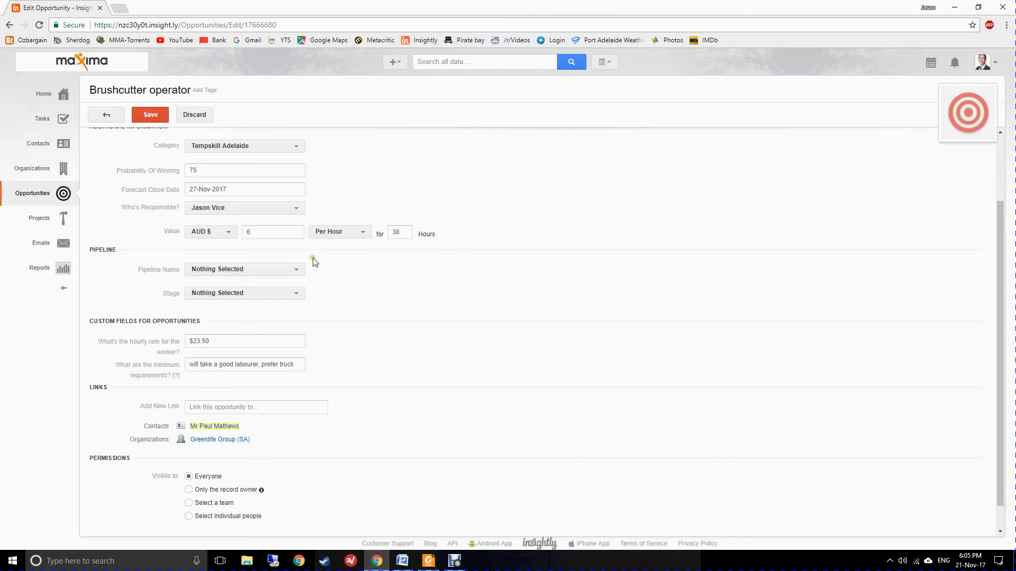
scroll(310, 258, up, 3)
click(150, 115)
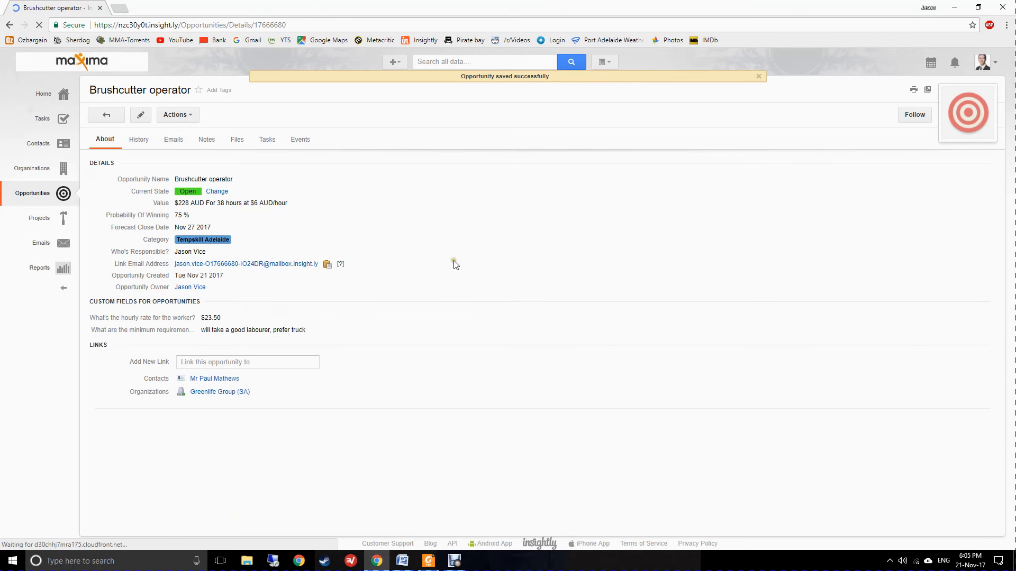
Reopen the Brushcutter operator record from the opportunities list and review its details and available actions.
click(49, 198)
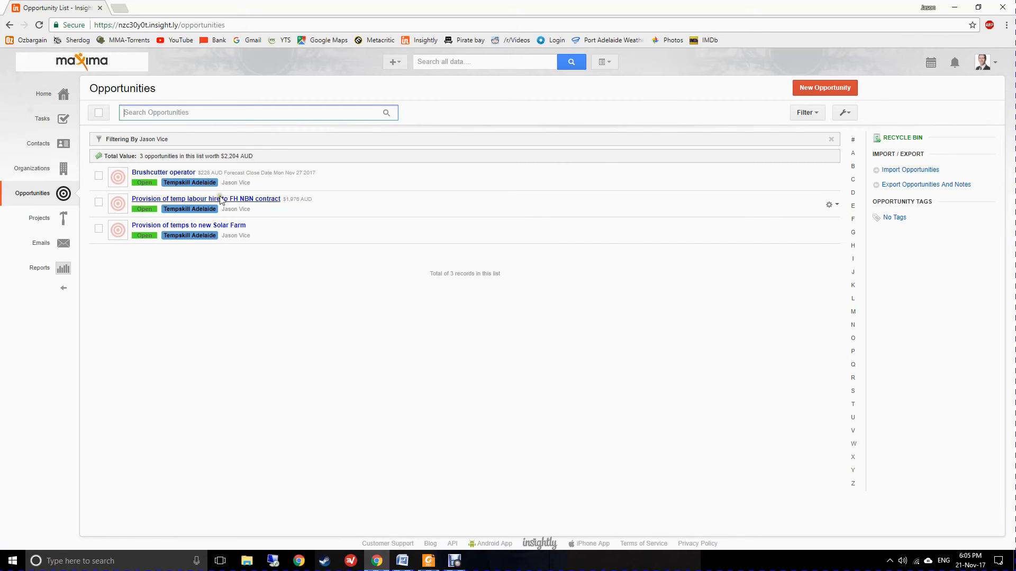
click(170, 173)
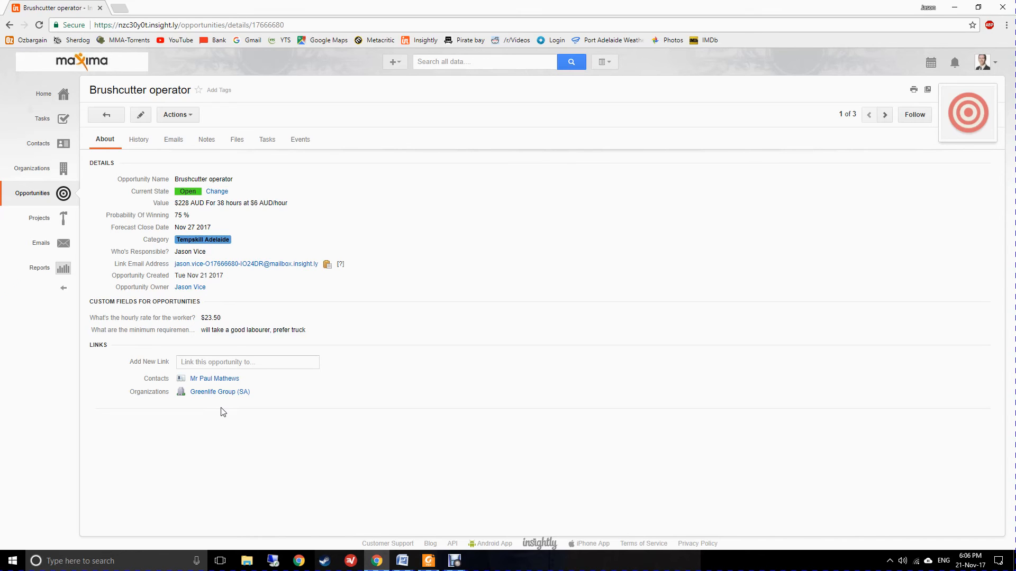
click(185, 116)
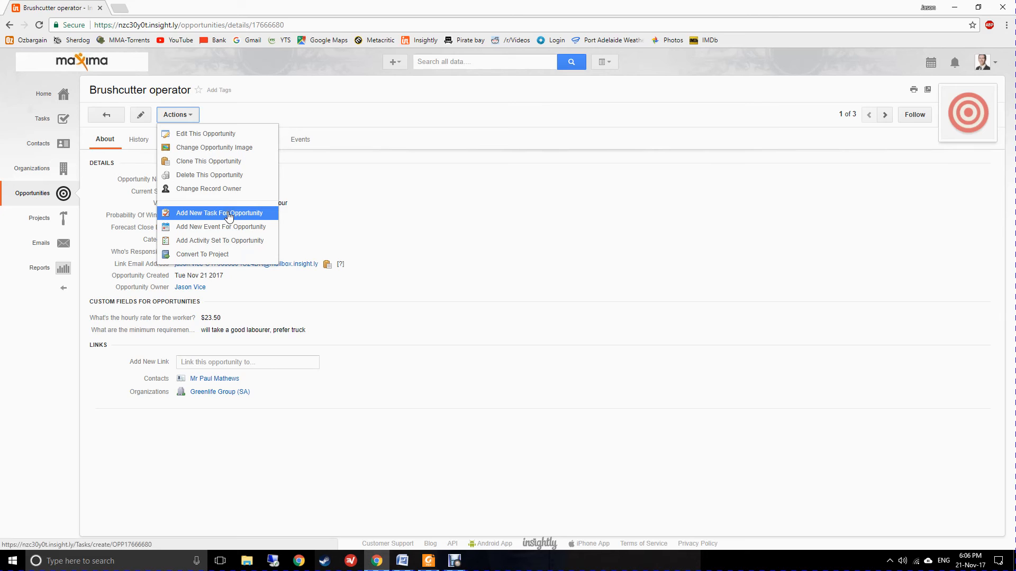
click(403, 431)
Start a new task for the Brushcutter operator opportunity and name it "Find staff for GLG".
click(268, 140)
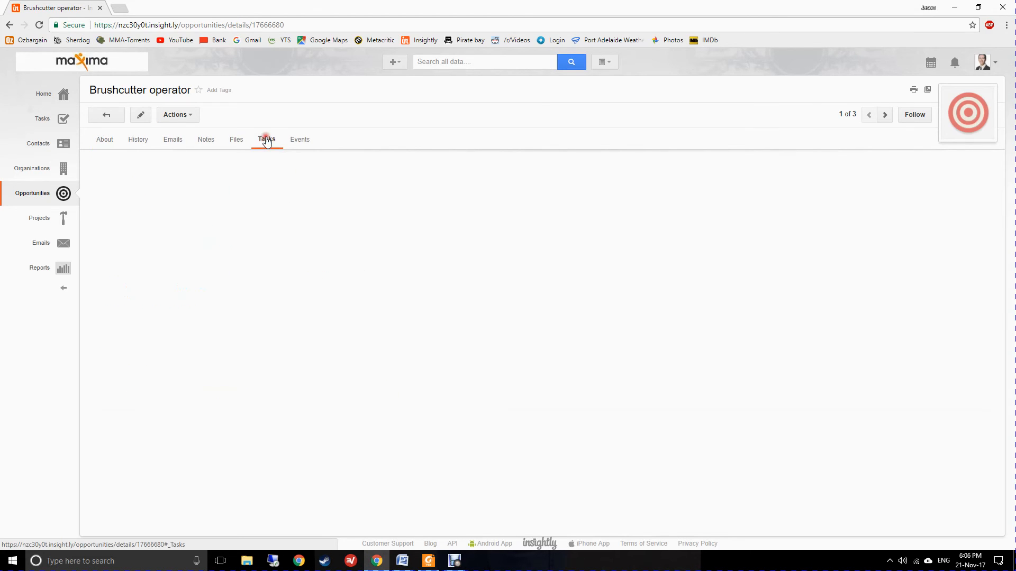
click(958, 169)
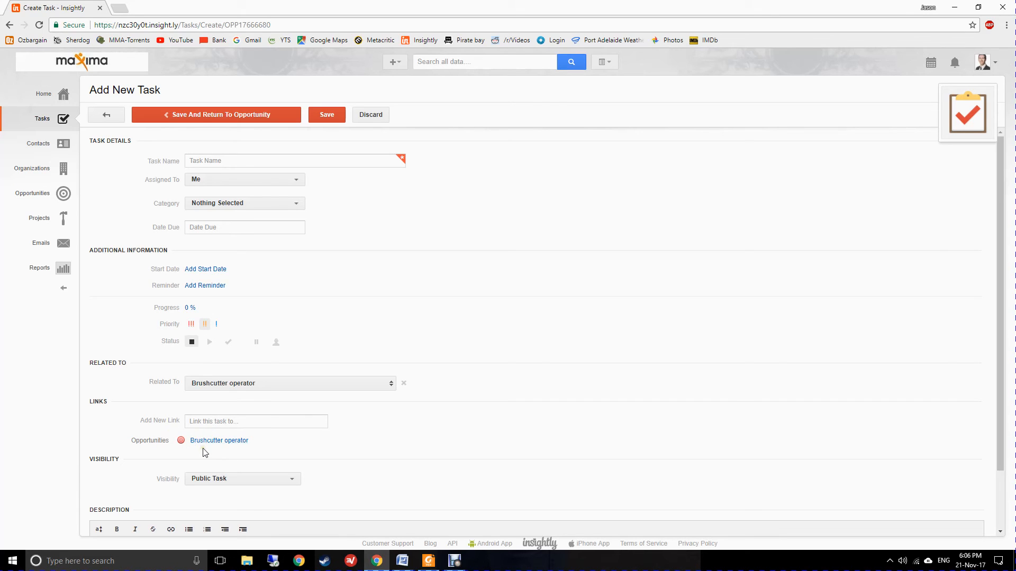
click(225, 160)
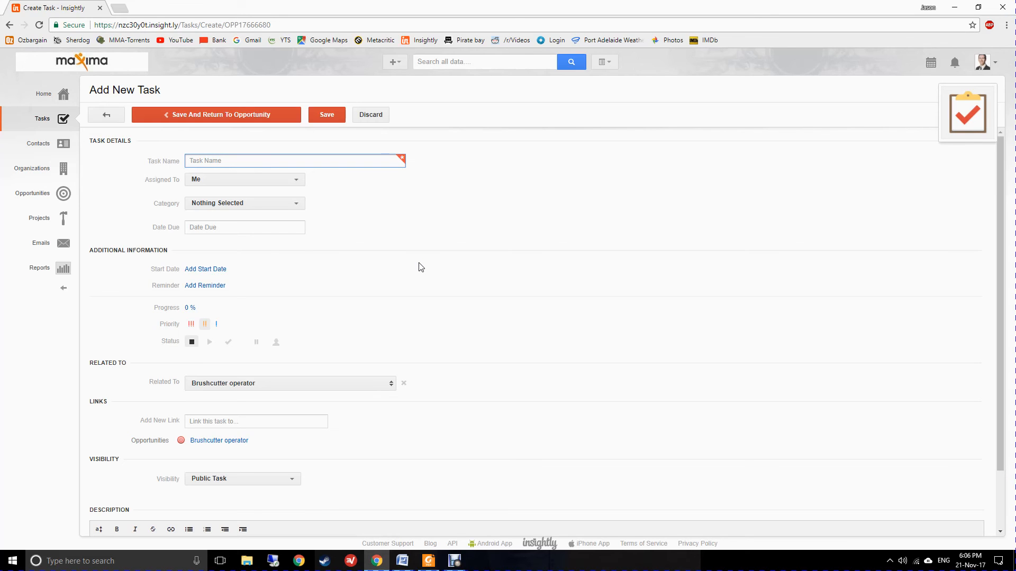
text(Find staff for GLG)
Assign the task to the responsible colleague and set its category to "Find staff for this".
click(299, 180)
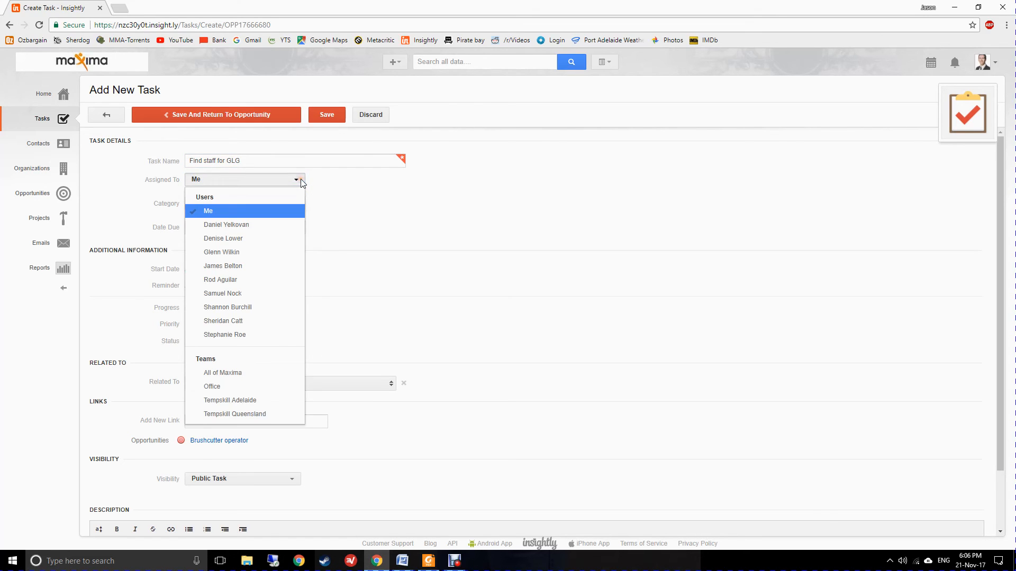
click(243, 266)
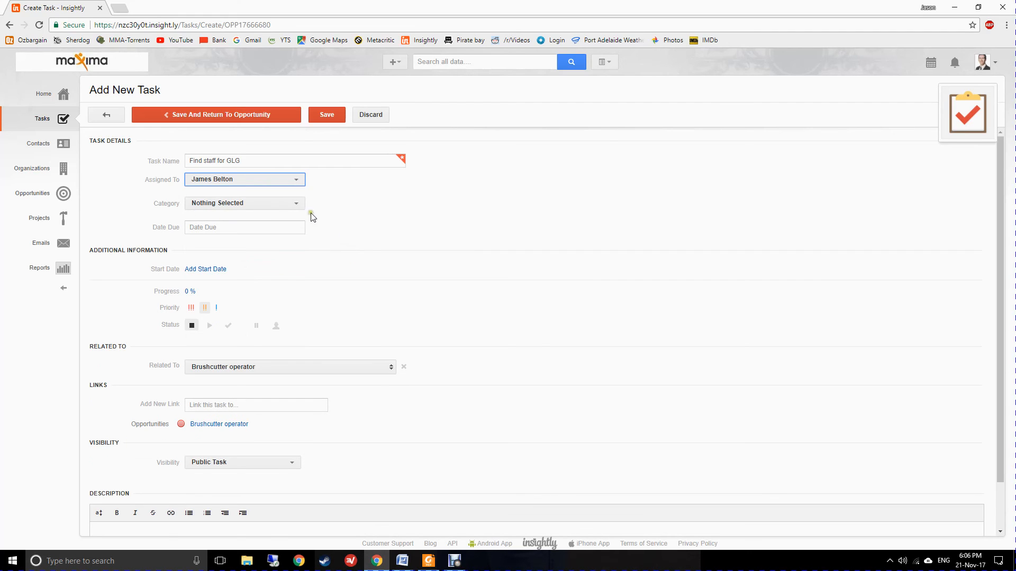
click(299, 204)
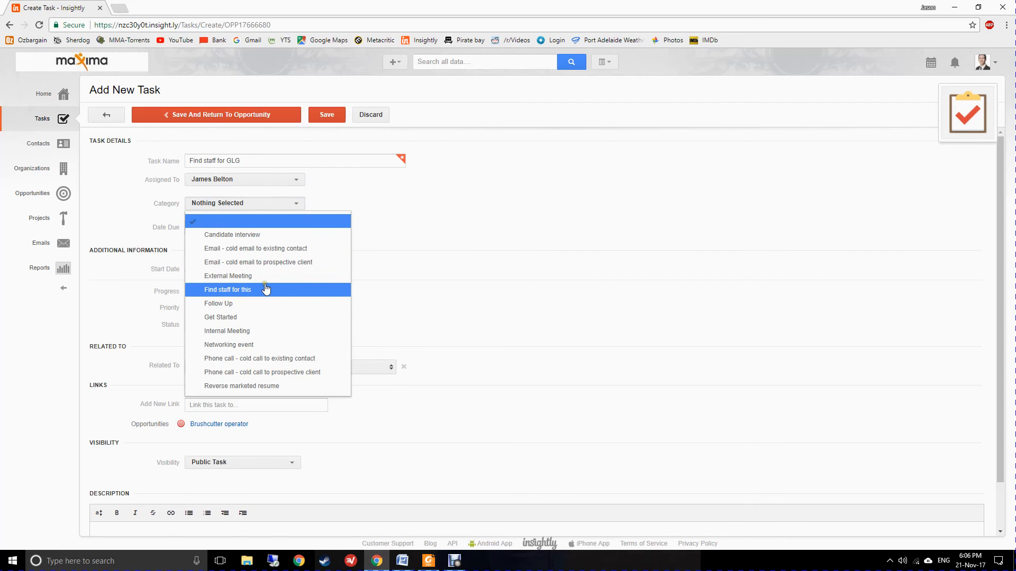
click(265, 288)
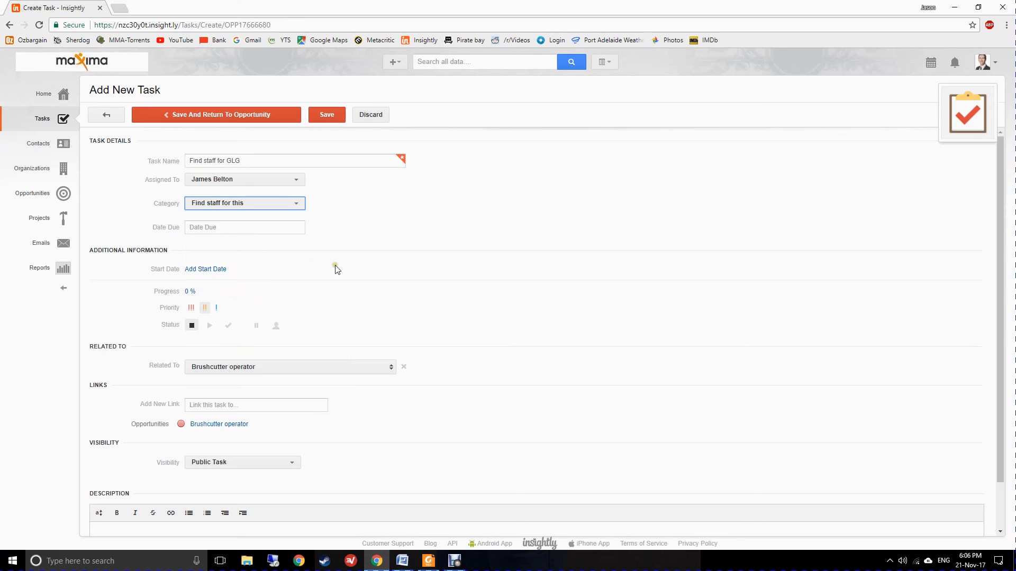
Set the task's due date to 24-Nov-2017, then save it and return to the opportunity.
click(243, 226)
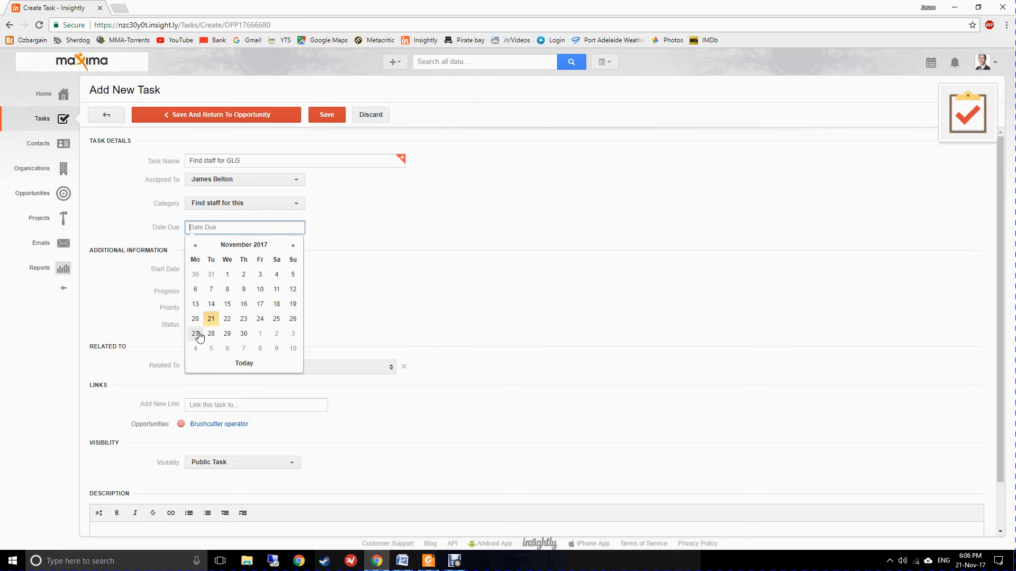
click(260, 320)
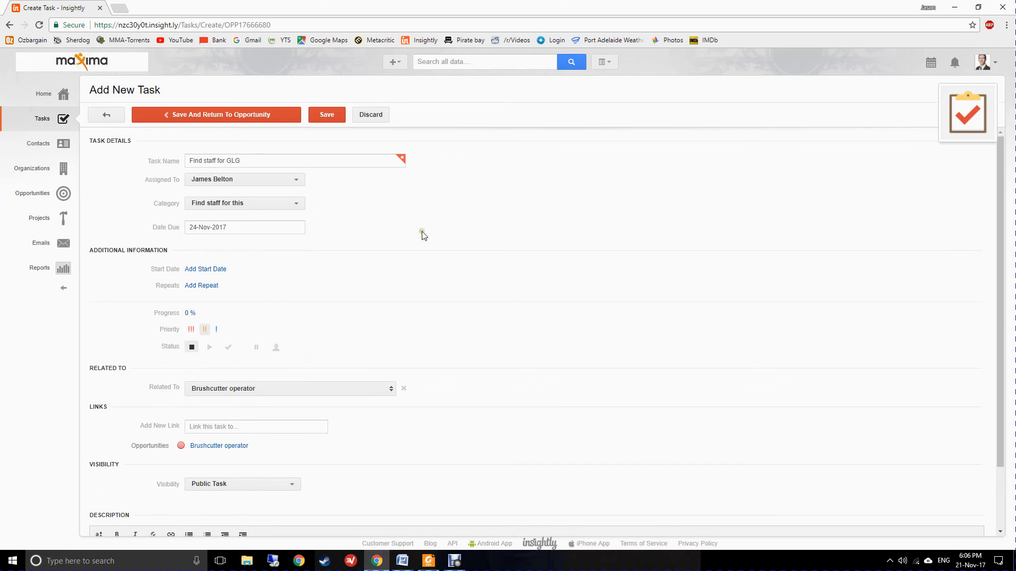
scroll(374, 324, down, 1)
scroll(376, 324, up, 1)
click(233, 121)
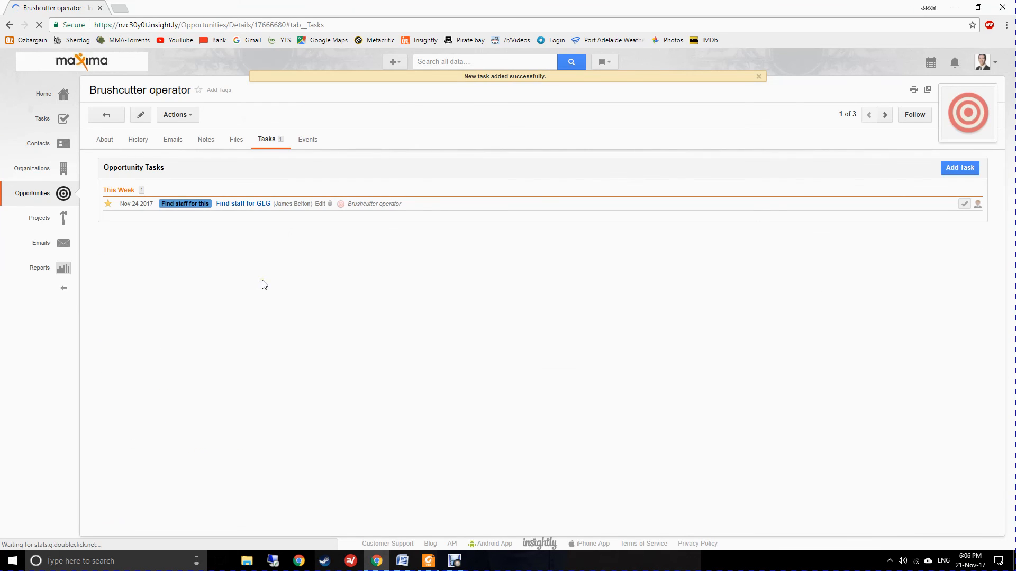
Filter the task list to show the tasks of the colleague assigned to "Find staff for GLG".
click(51, 123)
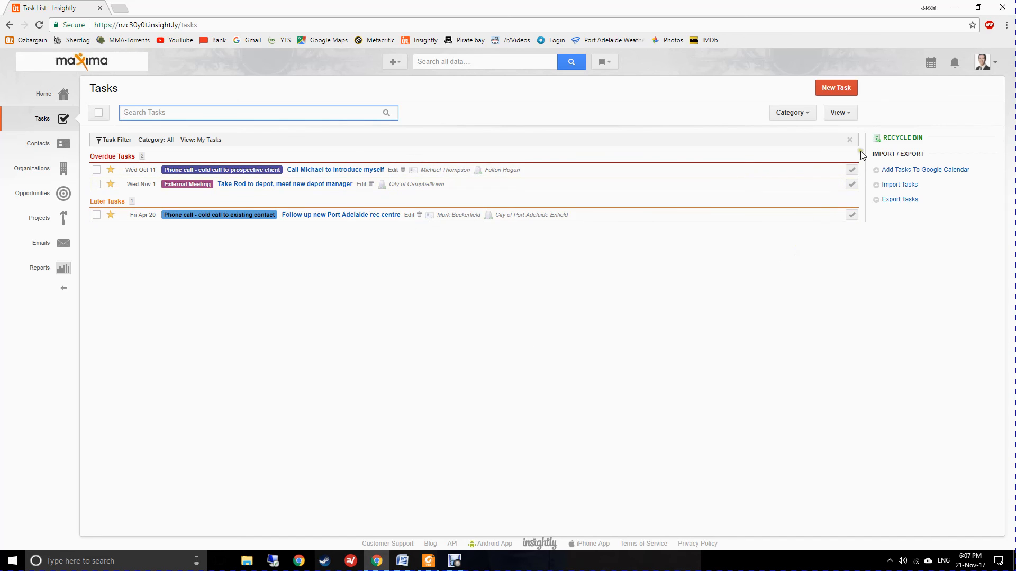
click(848, 115)
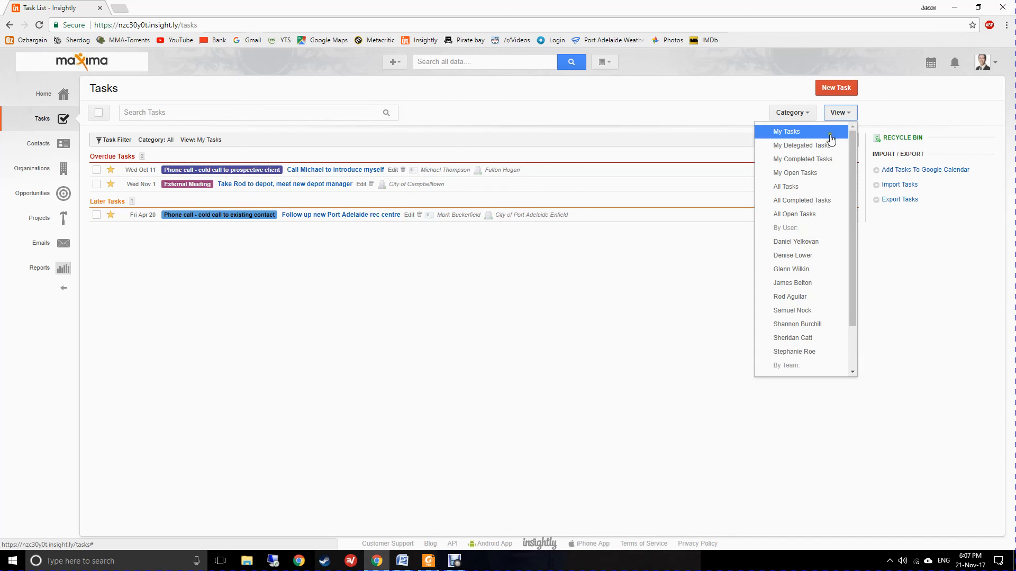
click(820, 287)
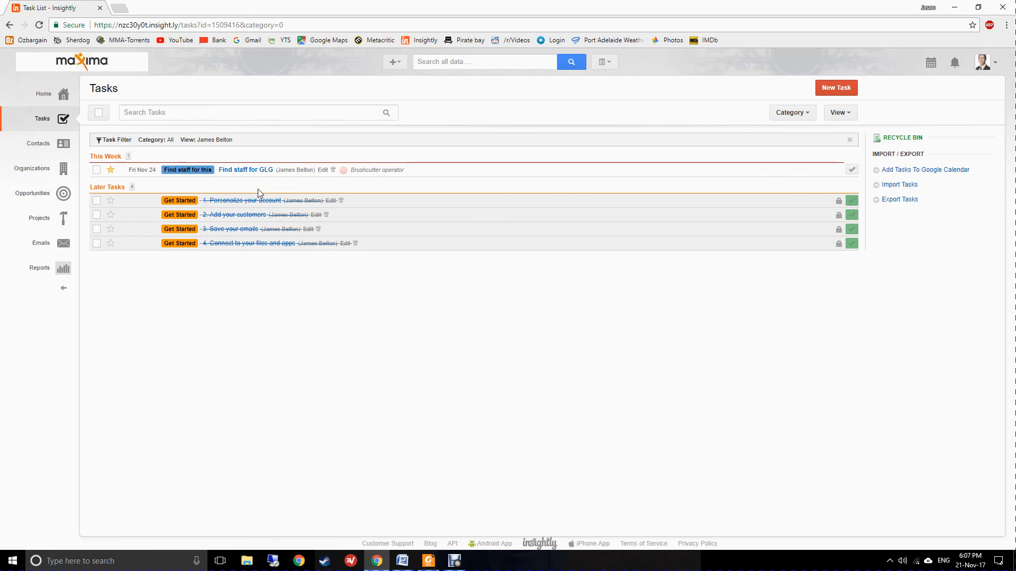
Examine the linked Brushcutter operator opportunity, its "Find staff for GLG" task details, and the worker rate, requirements and linked contact.
click(355, 175)
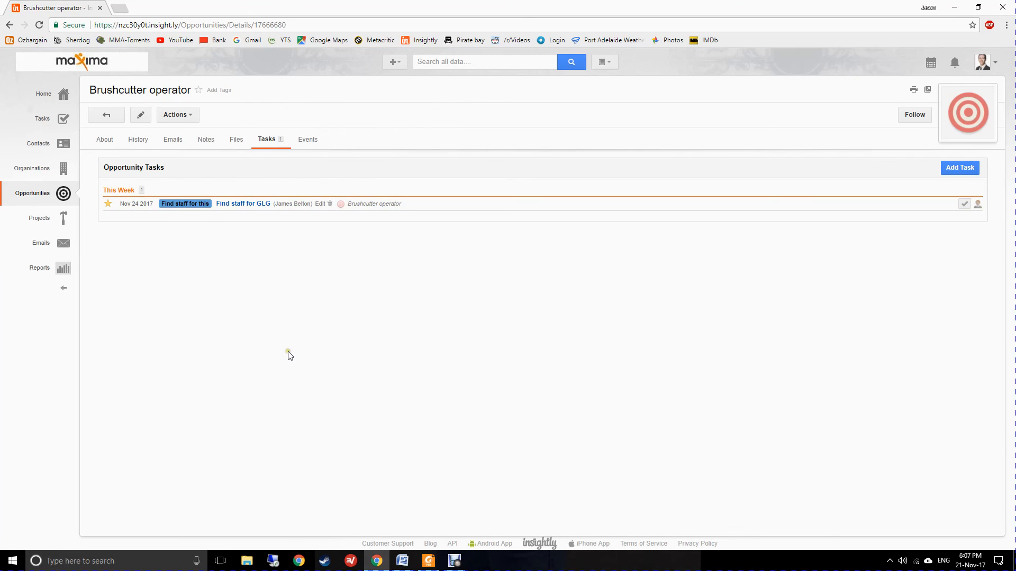
click(242, 204)
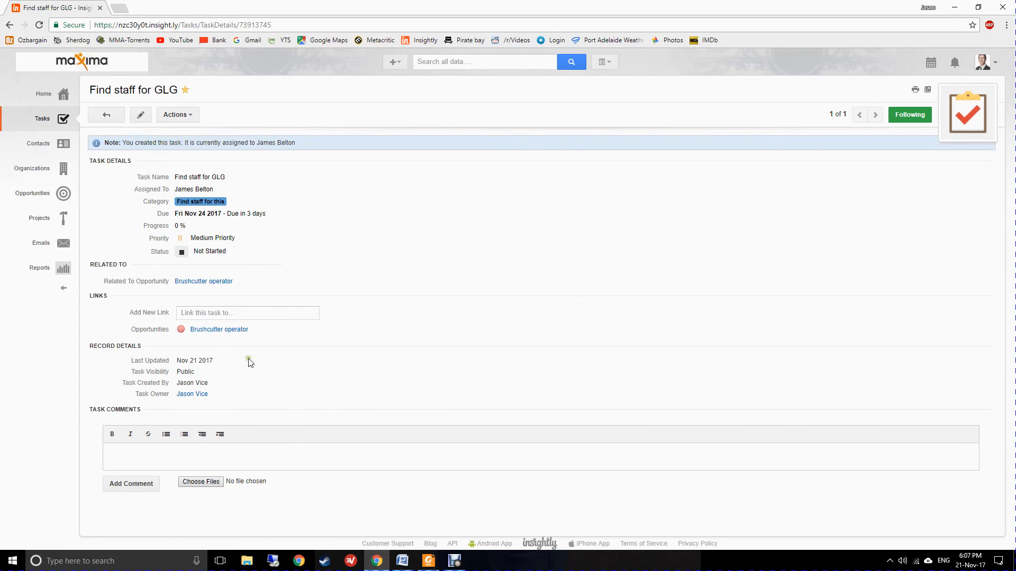
click(106, 115)
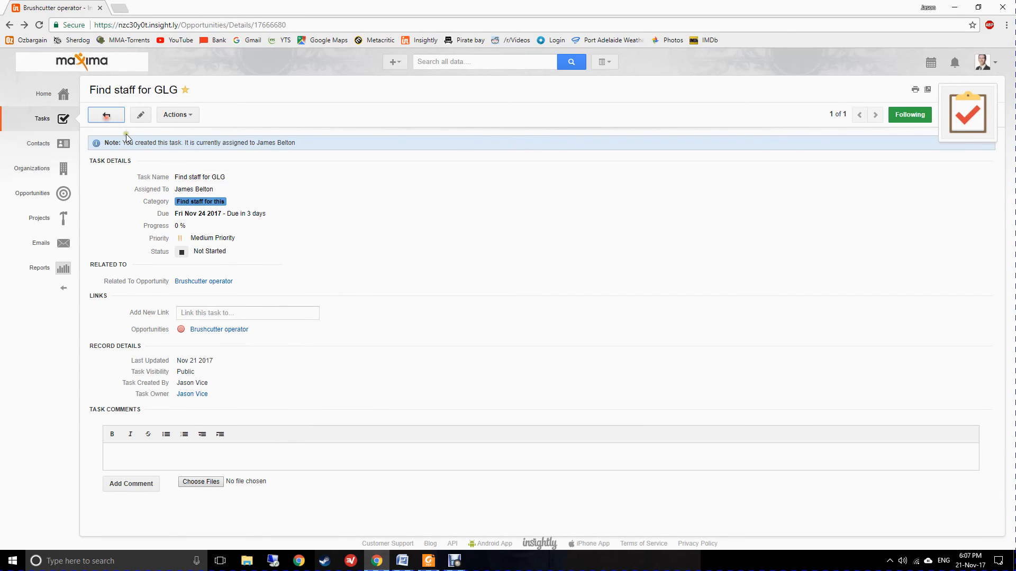
click(109, 141)
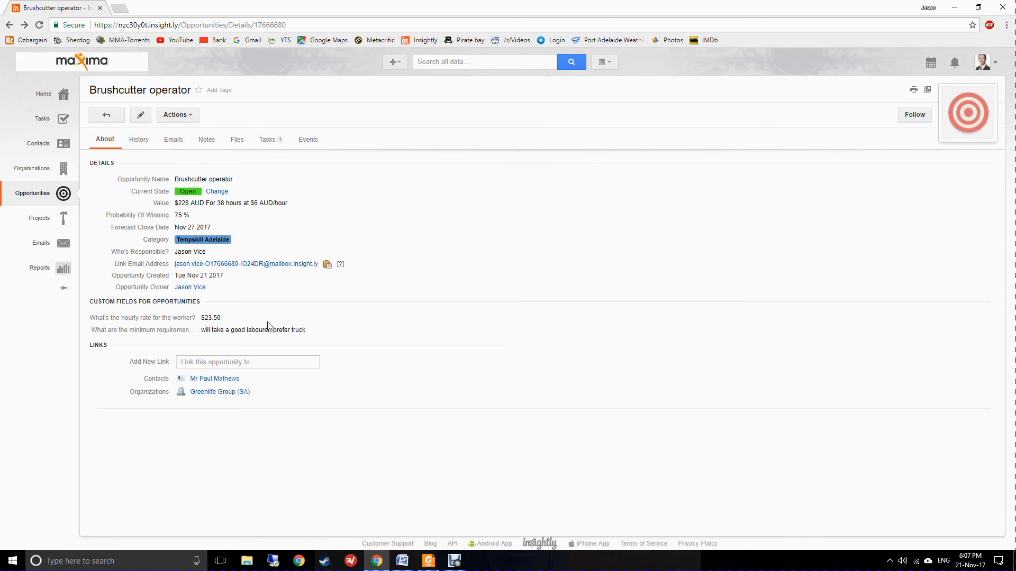
mouse_move(218, 332)
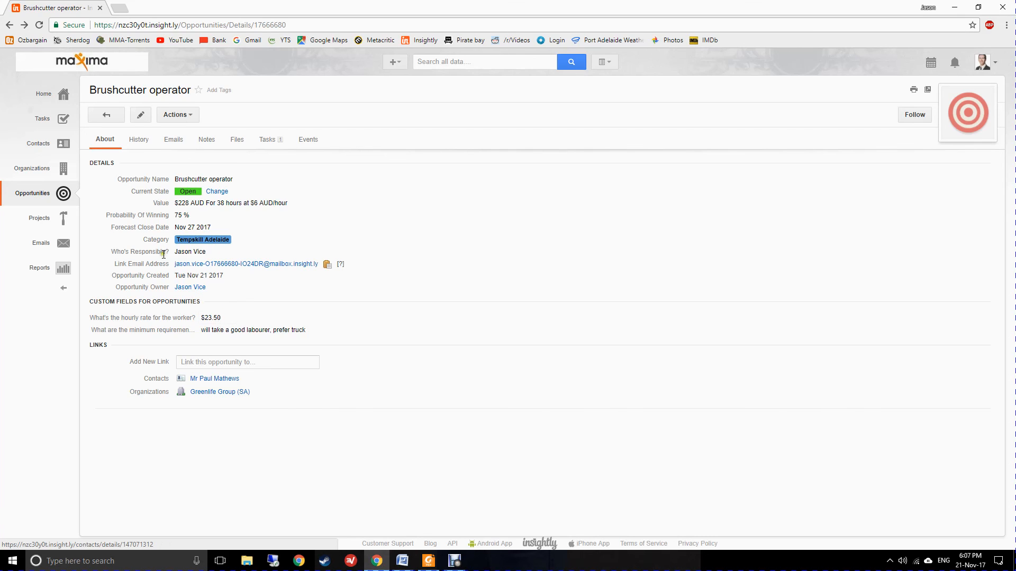
Mark the "Find staff for GLG" task as complete in the task list.
click(54, 126)
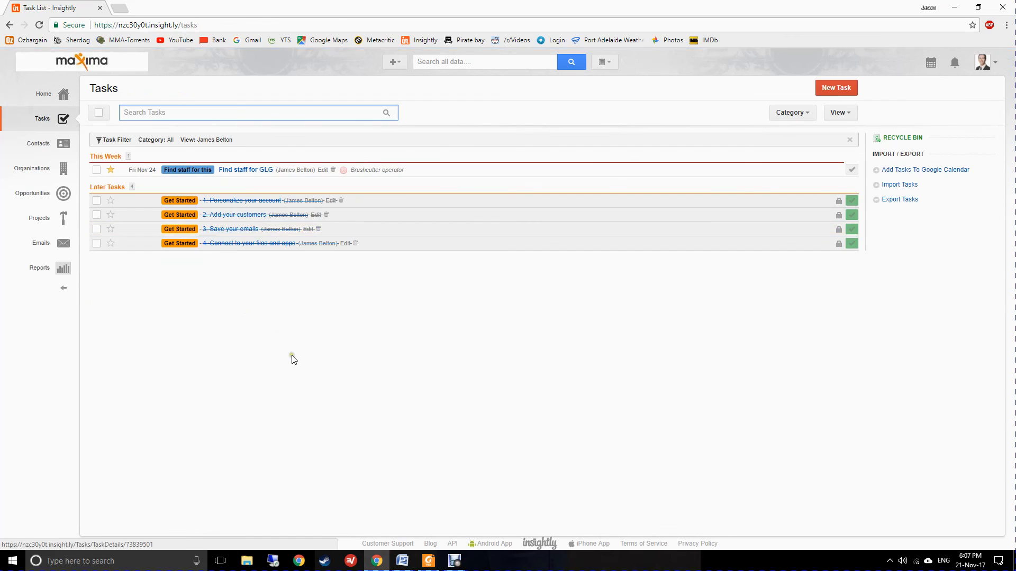
click(852, 172)
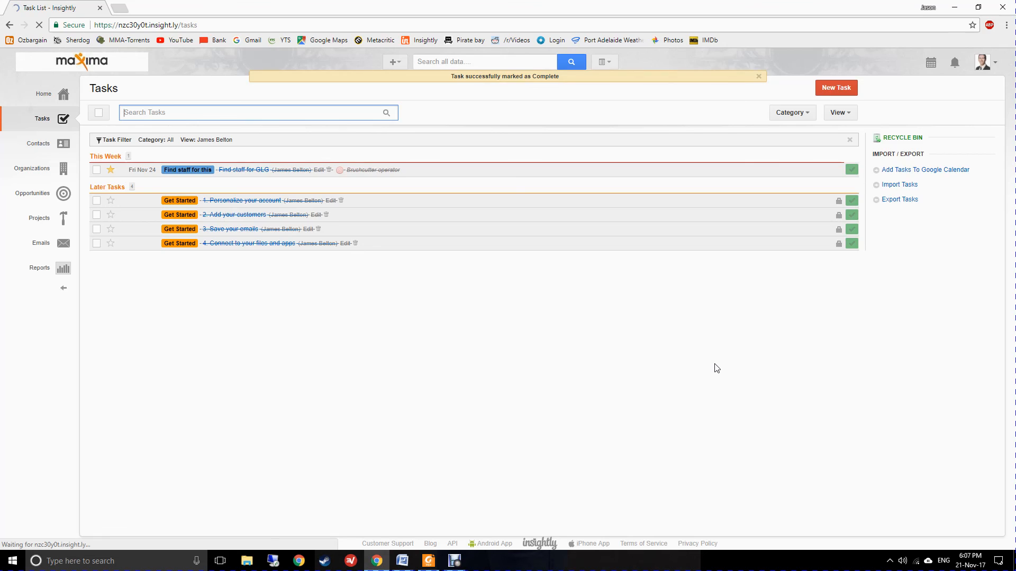
click(455, 562)
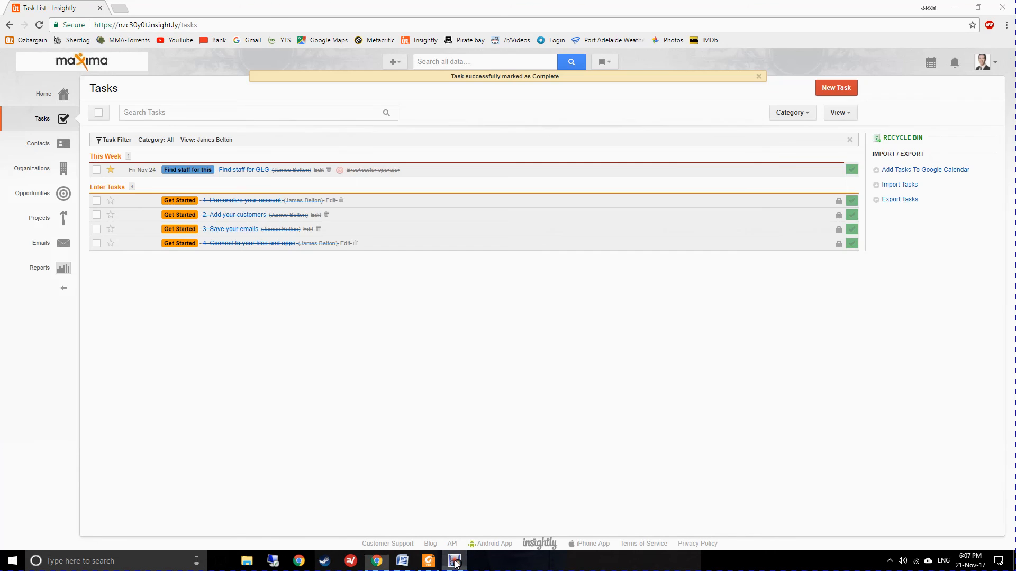
click(455, 561)
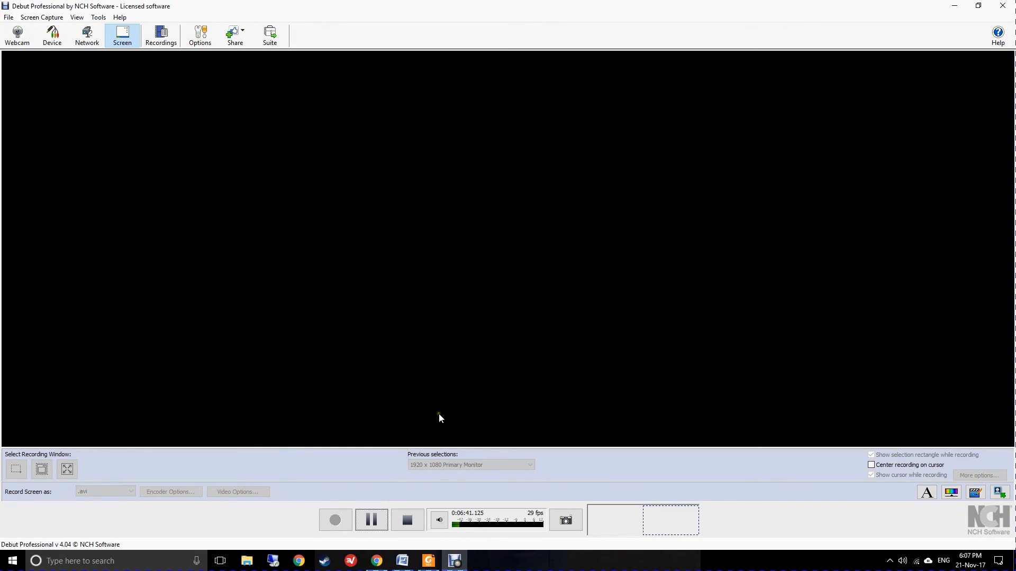